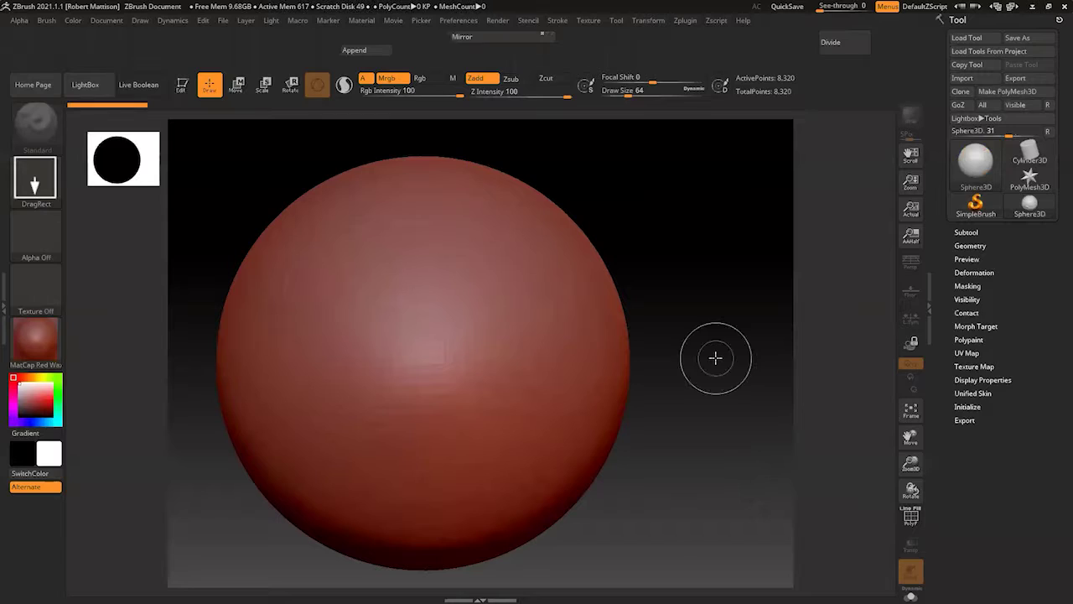
- Make the sphere an editable PolyMesh3D and draw a raised cross on its front with the Standard brush
left_click(184, 86)
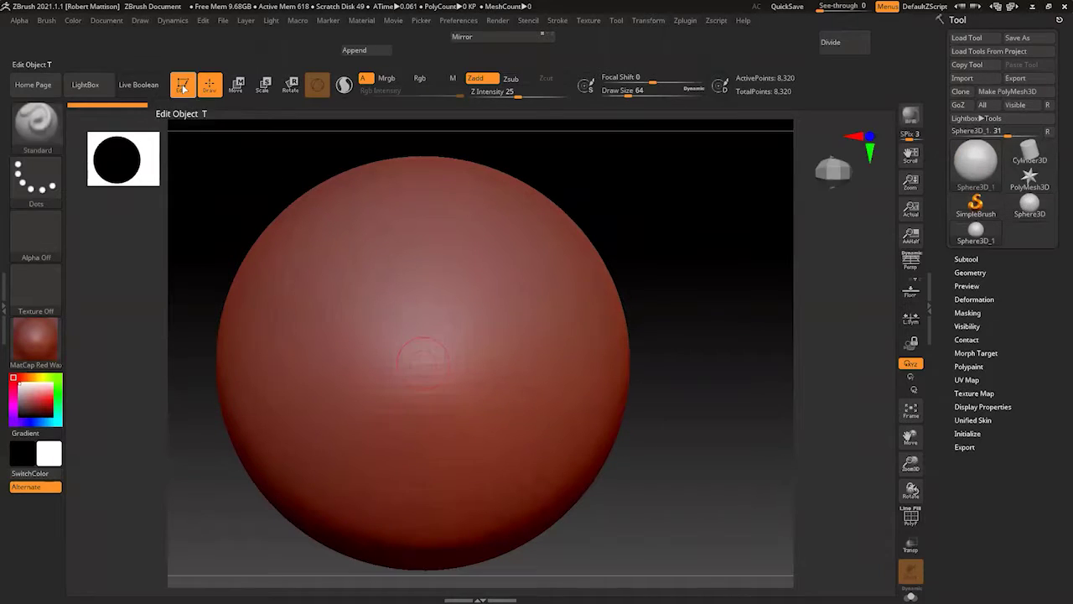
left_click(1011, 90)
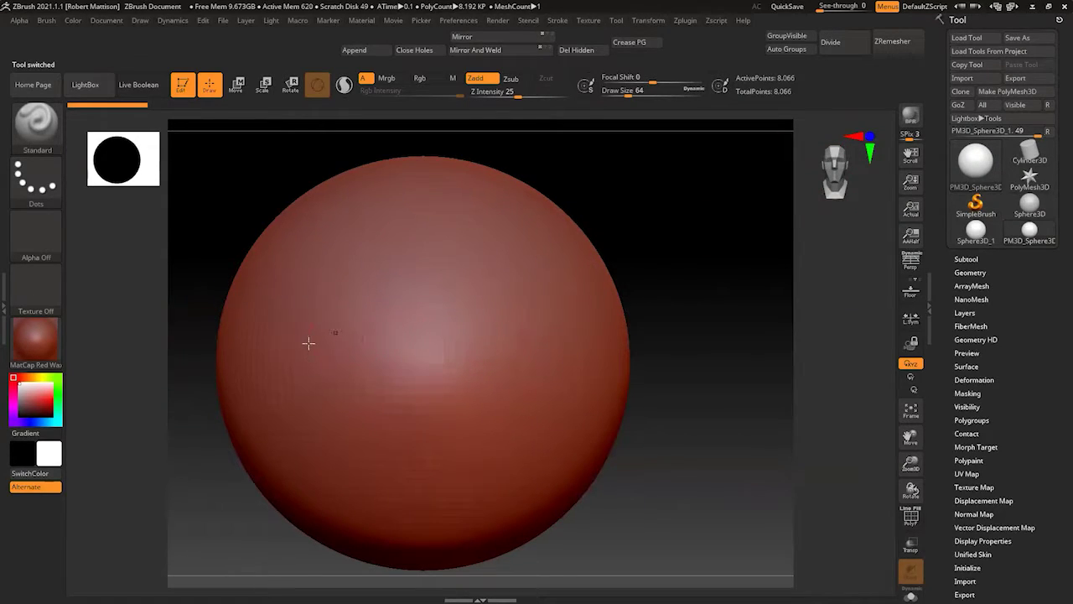
left_click_drag(334, 345, 555, 340)
left_click_drag(434, 270, 438, 436)
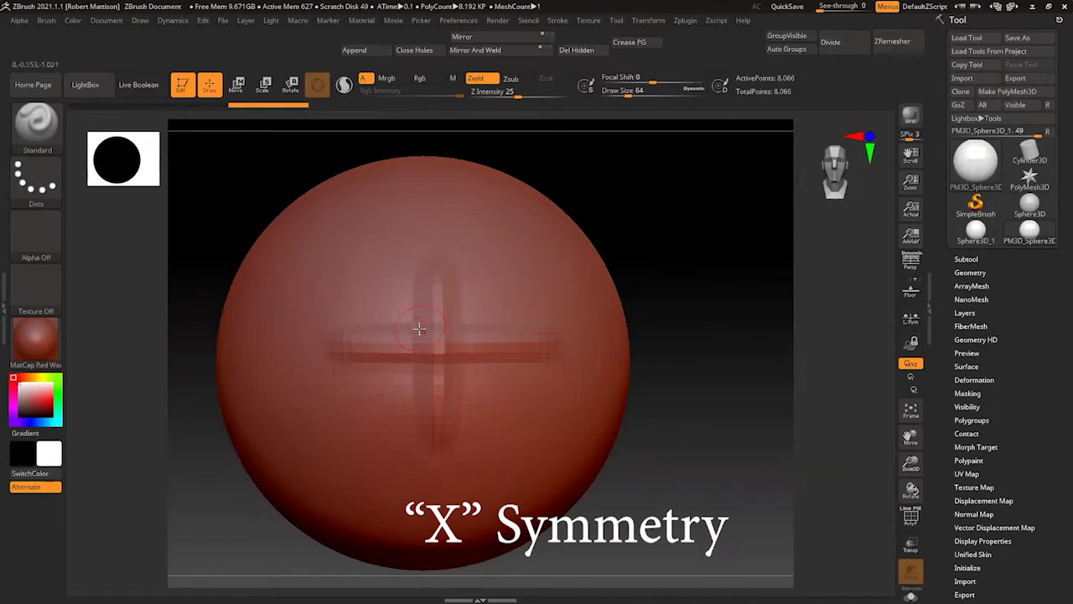
- With X symmetry on, build up angled brows, a nose ridge, a wide mouth and cheeks using the Standard brush at size 64
mouse_move(520, 321)
left_mouse_down()
mouse_move(555, 269)
mouse_move(443, 342)
mouse_move(515, 293)
left_mouse_up()
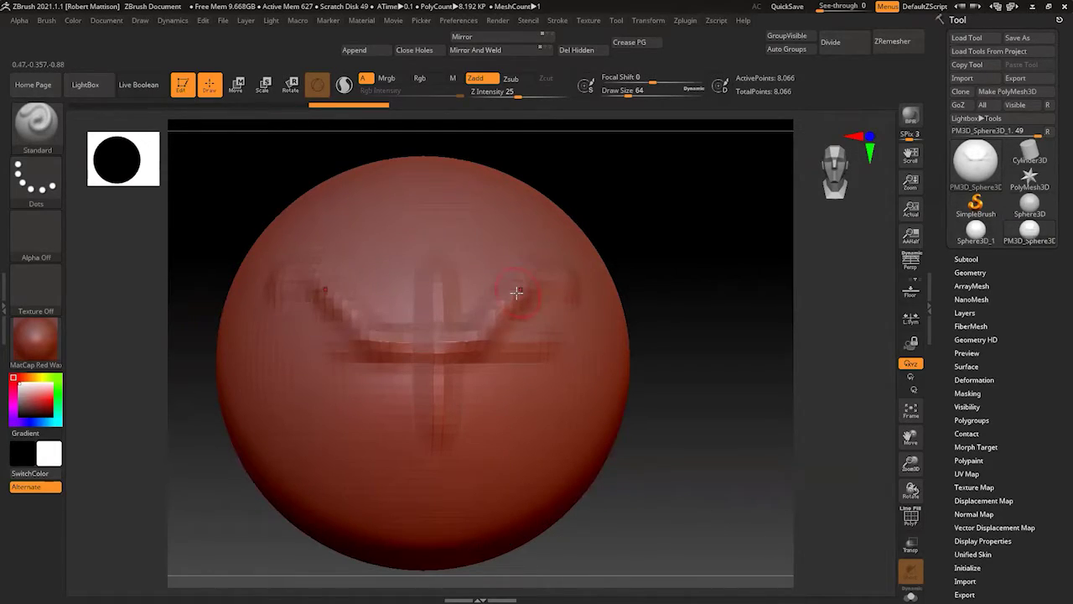
mouse_move(461, 343)
left_mouse_down()
mouse_move(493, 323)
mouse_move(420, 337)
mouse_move(427, 358)
left_mouse_up()
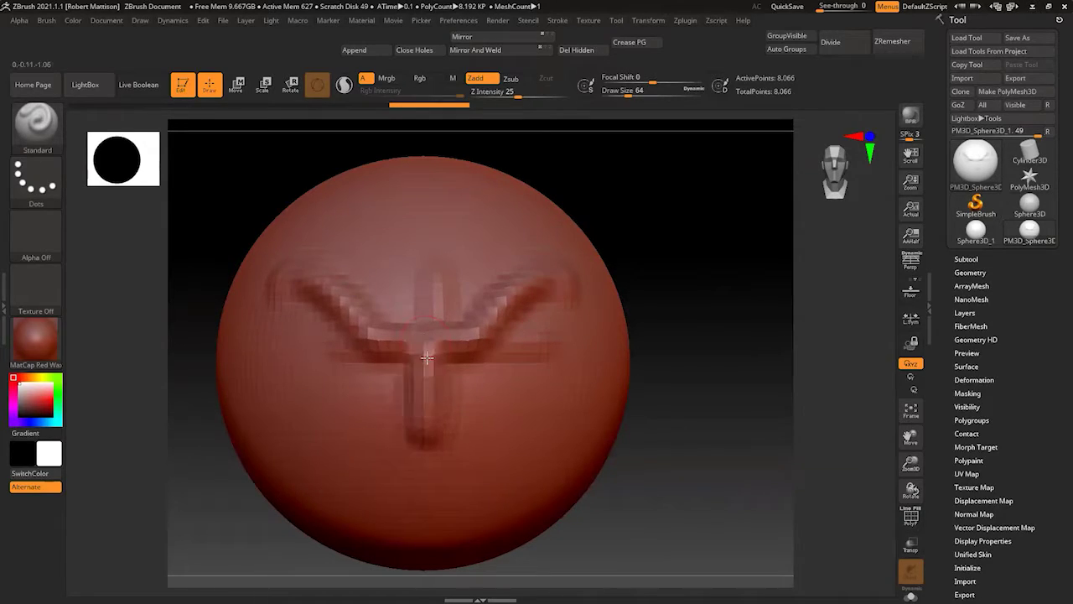
mouse_move(309, 453)
left_mouse_down()
mouse_move(491, 450)
mouse_move(347, 445)
left_mouse_up()
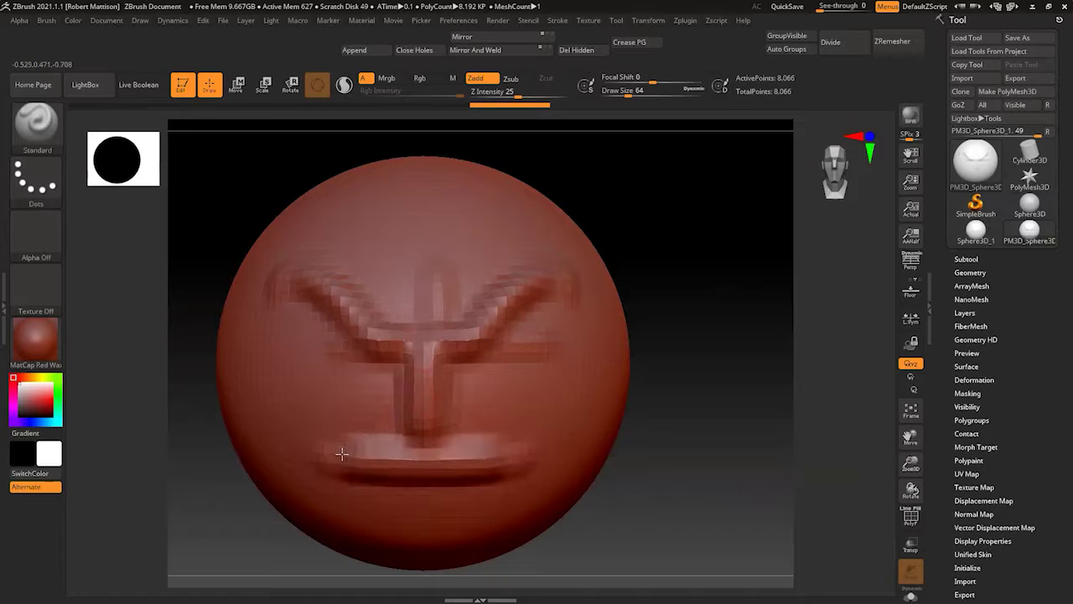
mouse_move(281, 351)
left_mouse_down()
mouse_move(287, 383)
mouse_move(310, 357)
left_mouse_up()
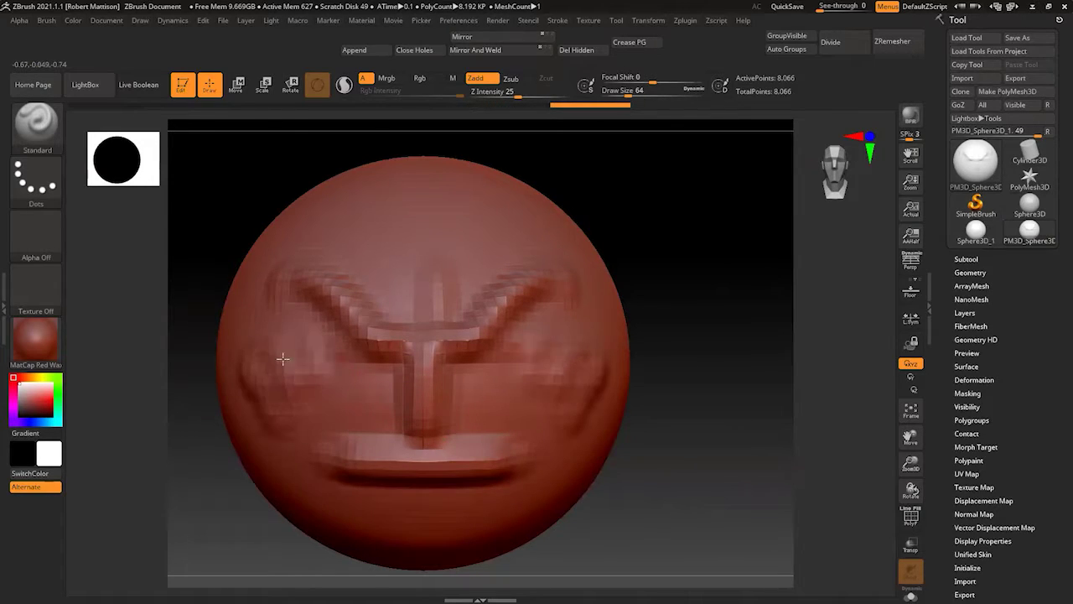
- Pull the lower front of the sphere down into a chin with the Move brush at draw size 236
left_click(37, 124)
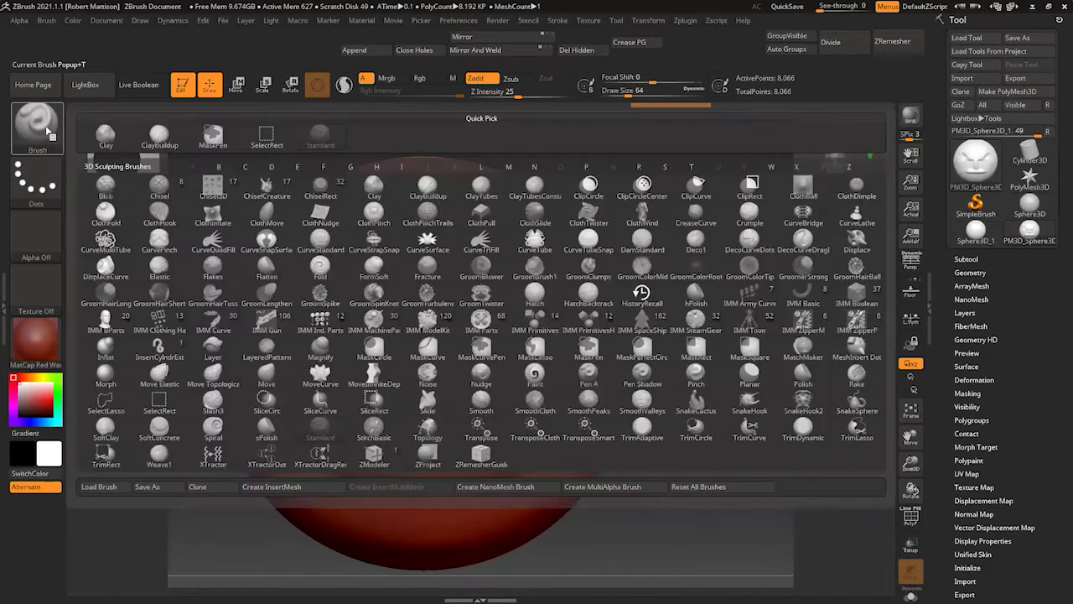
left_click(270, 374)
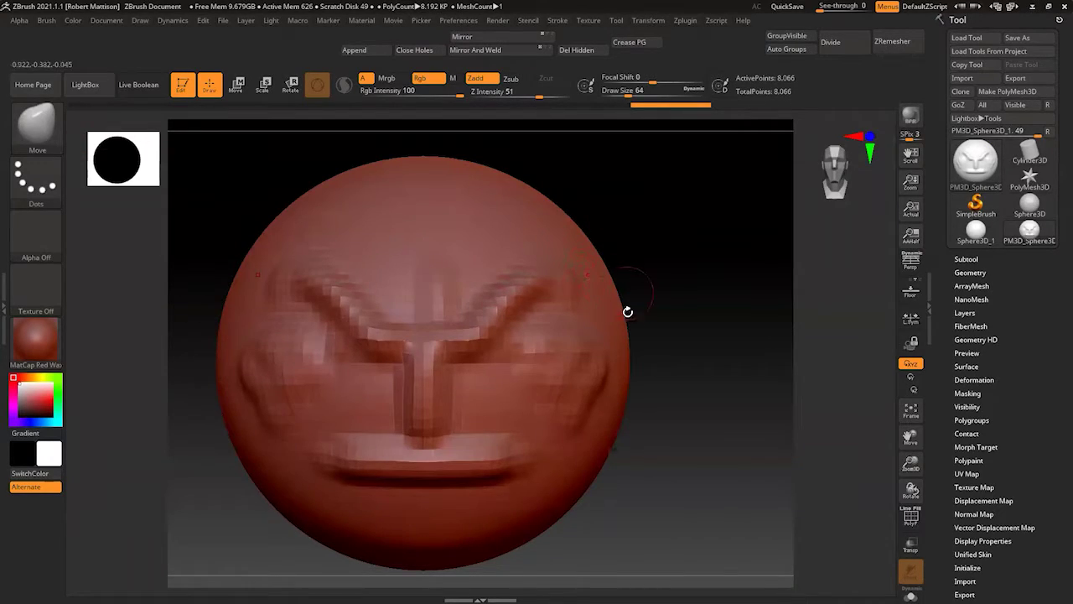
left_click_drag(671, 331, 388, 364, "alt")
left_click_drag(405, 426, 695, 433, "alt")
mouse_move(695, 432)
right_mouse_down()
mouse_move(618, 462)
mouse_move(594, 448)
mouse_move(580, 460)
mouse_move(557, 455)
right_mouse_up()
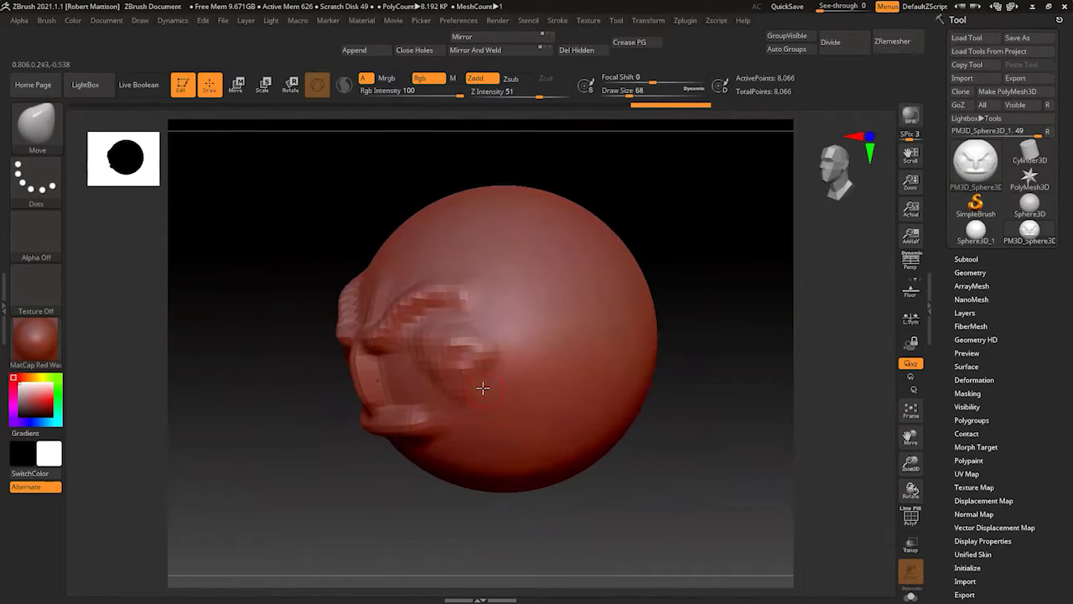
key("bracketright")
mouse_move(423, 455)
left_mouse_down()
mouse_move(397, 526)
mouse_move(386, 520)
left_mouse_up()
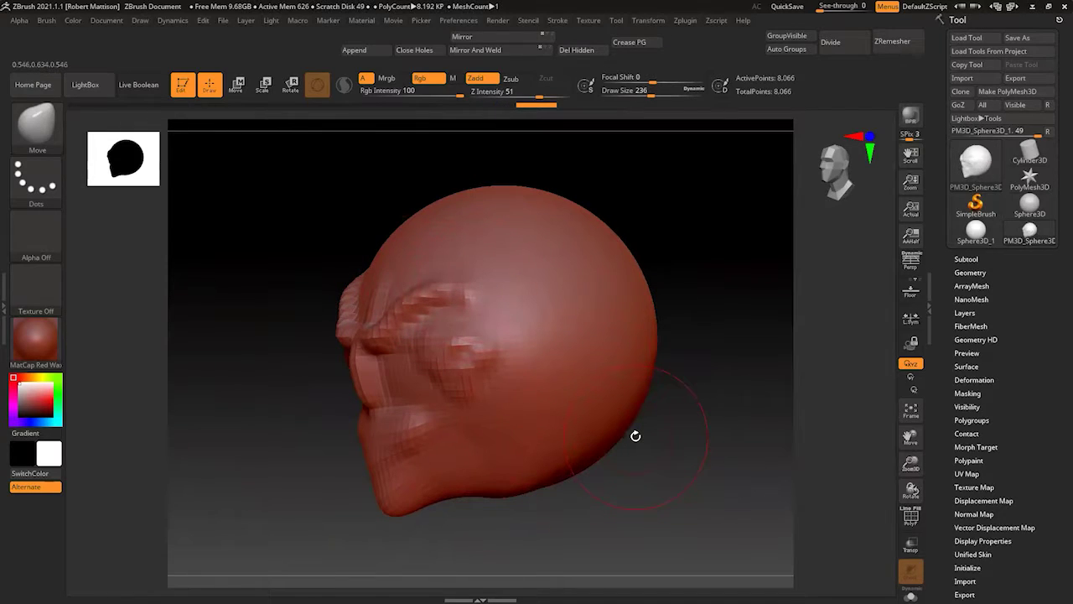
- Push up the underside behind the jaw and reshape the jawline with the Move brush at draw size 400
key("bracketright")
left_click_drag(558, 474, 554, 405)
left_click_drag(551, 515, 628, 499)
mouse_move(451, 465)
left_mouse_down()
mouse_move(455, 421)
mouse_move(494, 442)
mouse_move(500, 402)
mouse_move(517, 391)
left_mouse_up()
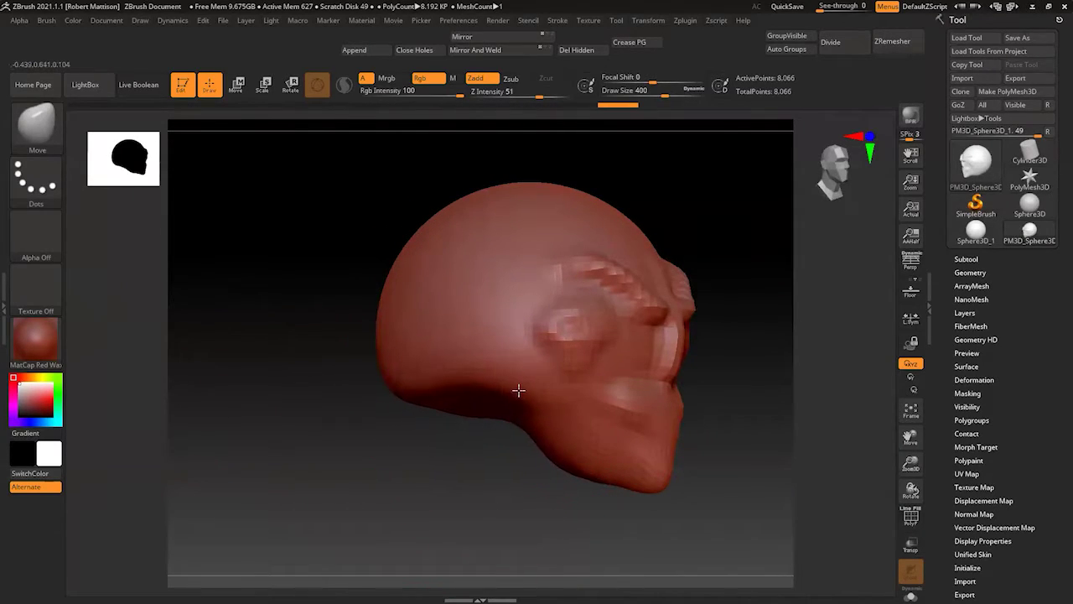
left_click_drag(544, 431, 499, 466)
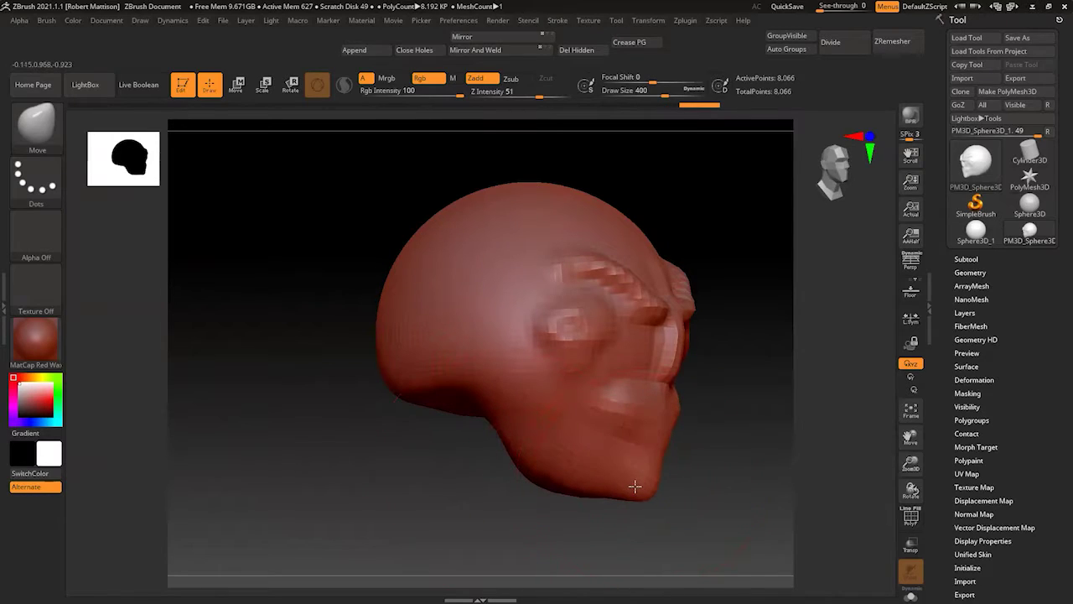
- Narrow the head by pushing in the temples, cheeks and jaw sides with the Move brush
left_click_drag(733, 495, 693, 487)
left_click_drag(529, 366, 603, 364)
mouse_move(546, 291)
left_mouse_down()
mouse_move(551, 319)
mouse_move(573, 314)
mouse_move(572, 333)
left_mouse_up()
left_click_drag(551, 393, 578, 384)
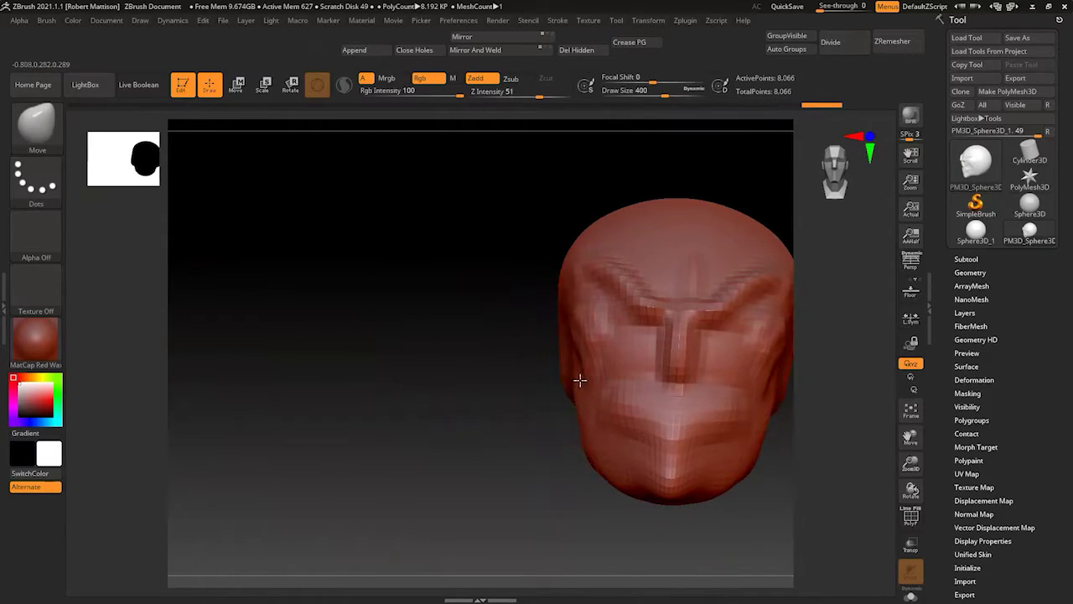
left_click_drag(572, 284, 589, 277)
left_click_drag(623, 427, 637, 460)
left_click_drag(527, 522, 627, 508)
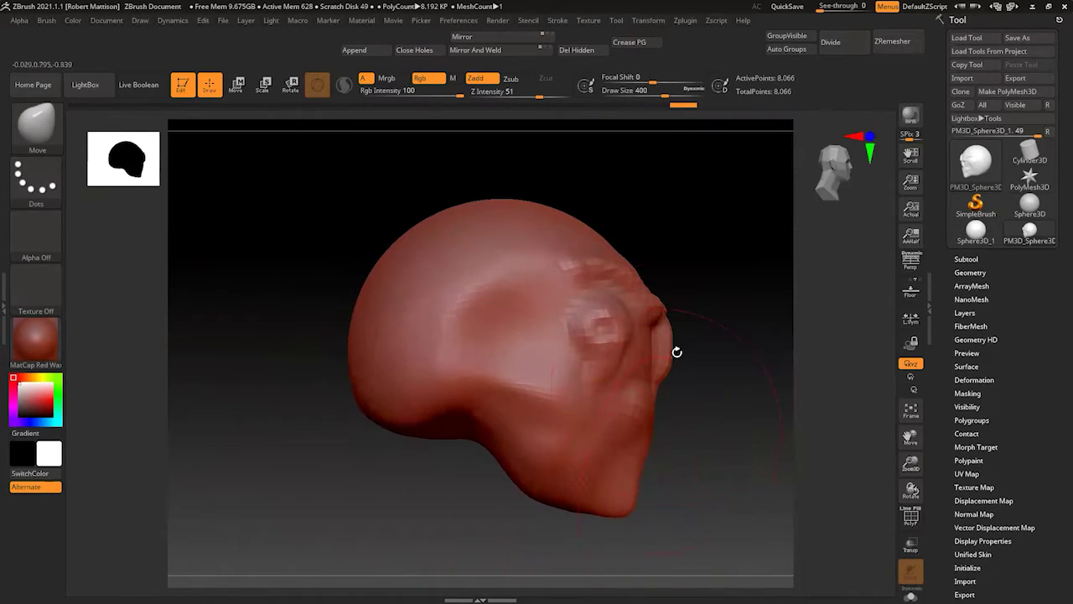
mouse_move(671, 349)
left_mouse_down()
mouse_move(647, 351)
mouse_move(716, 433)
mouse_move(692, 428)
mouse_move(703, 428)
left_mouse_up()
left_click_drag(412, 329, 400, 327)
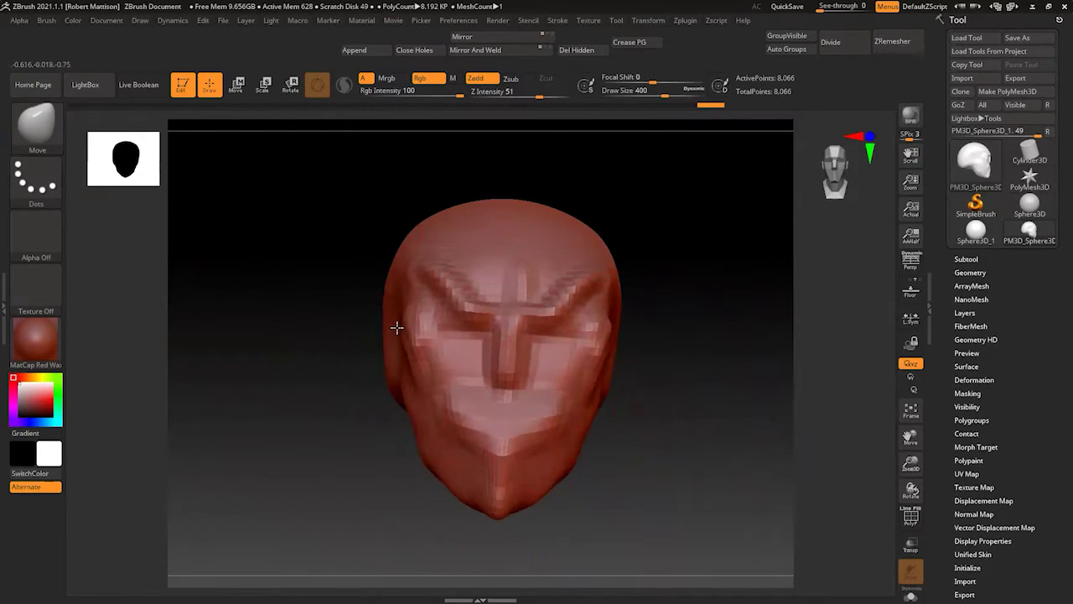
- Refine the eye sockets, cheeks, brows and lips with the Standard brush at draw size 76
left_click(36, 124)
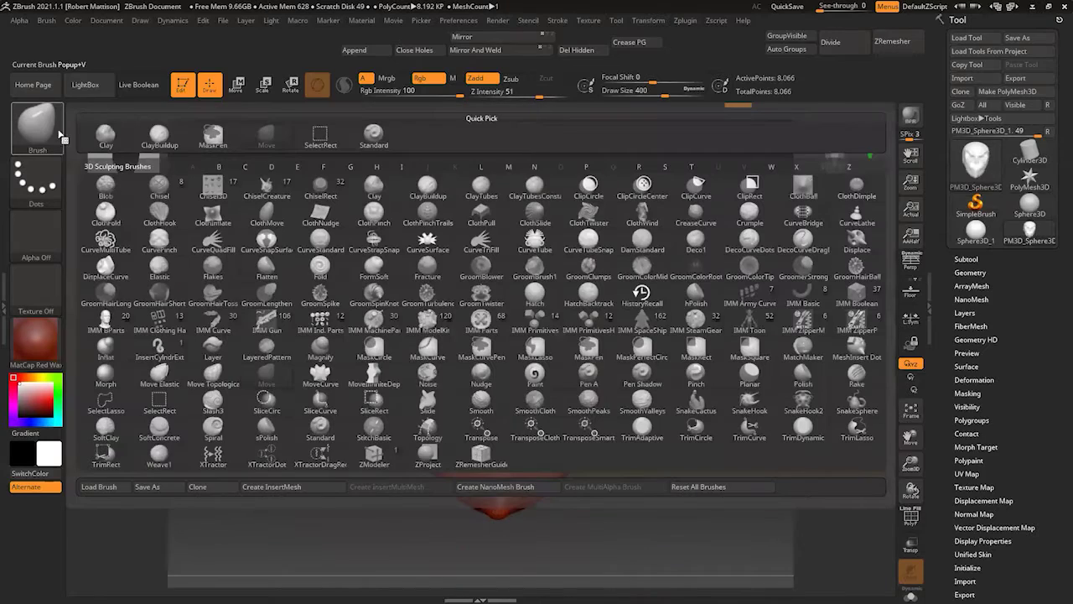
left_click(374, 134)
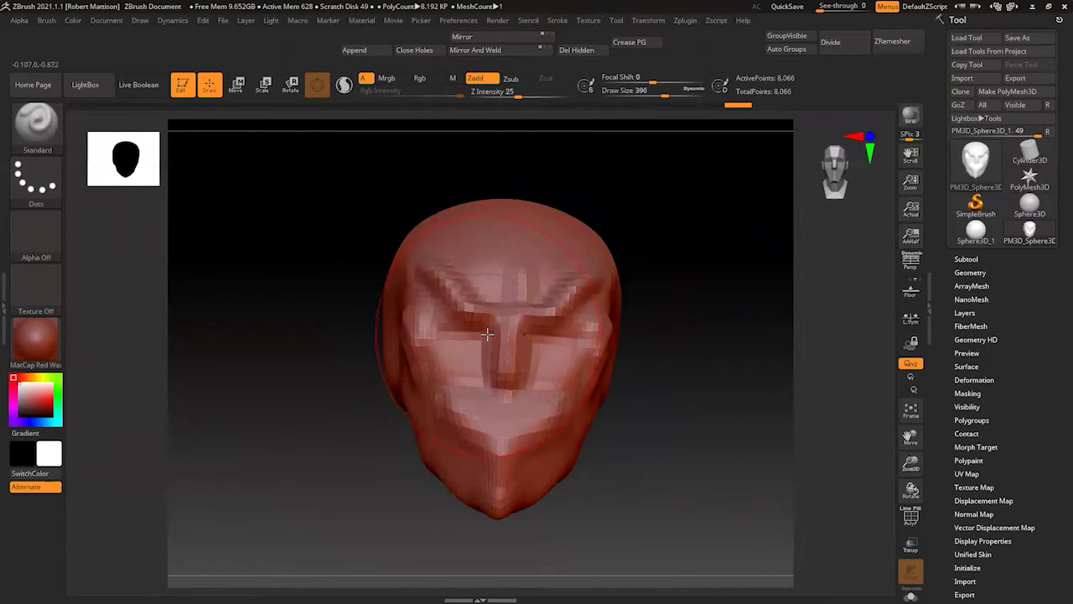
key("bracketleft")
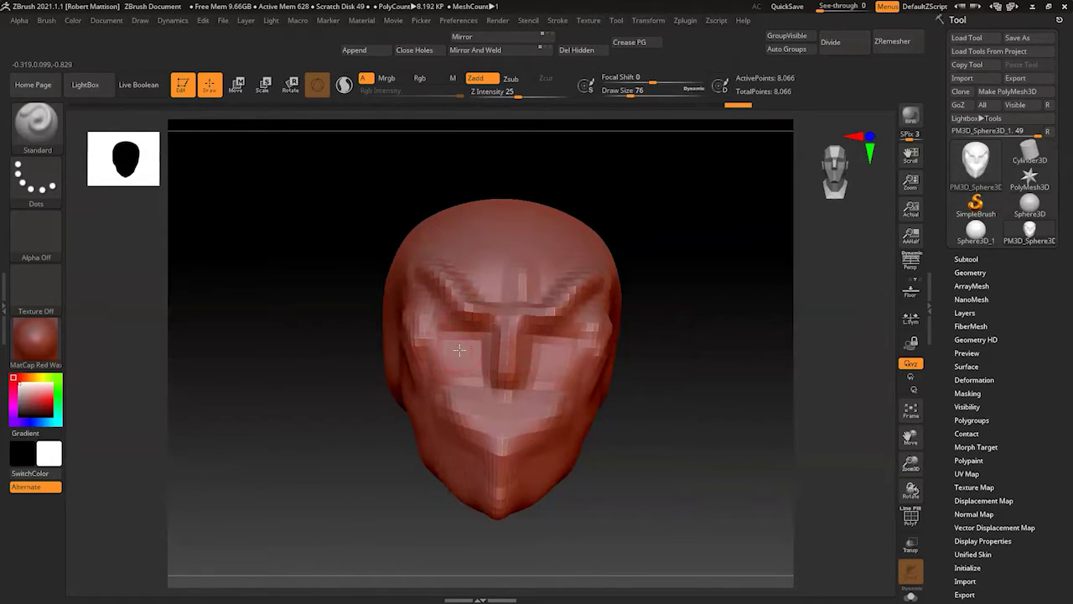
mouse_move(467, 344)
left_mouse_down()
mouse_move(440, 331)
mouse_move(423, 340)
mouse_move(466, 344)
mouse_move(431, 322)
mouse_move(464, 349)
left_mouse_up()
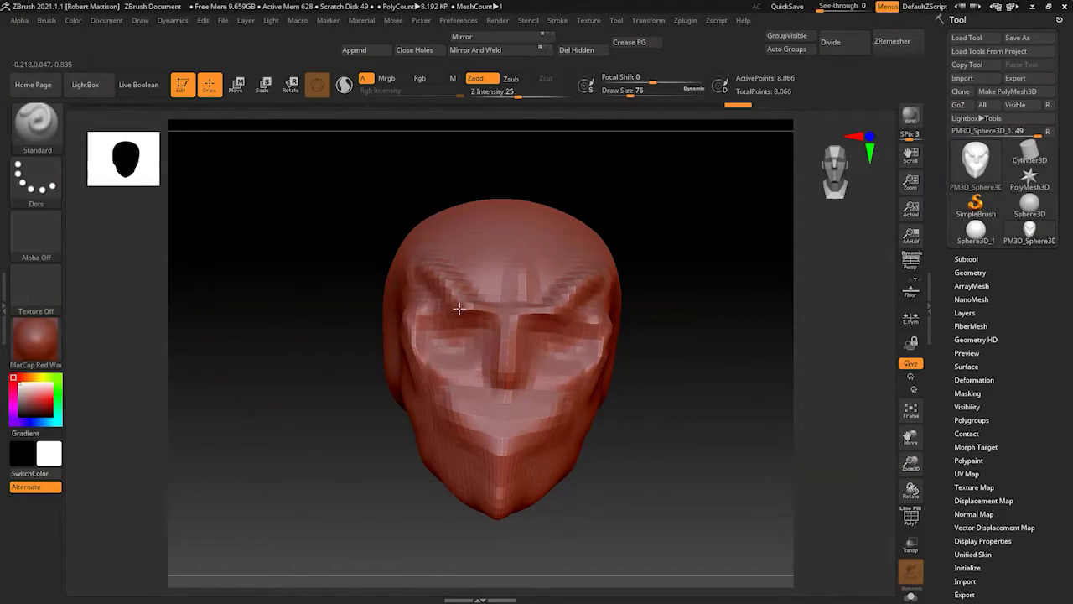
left_click_drag(471, 306, 428, 336)
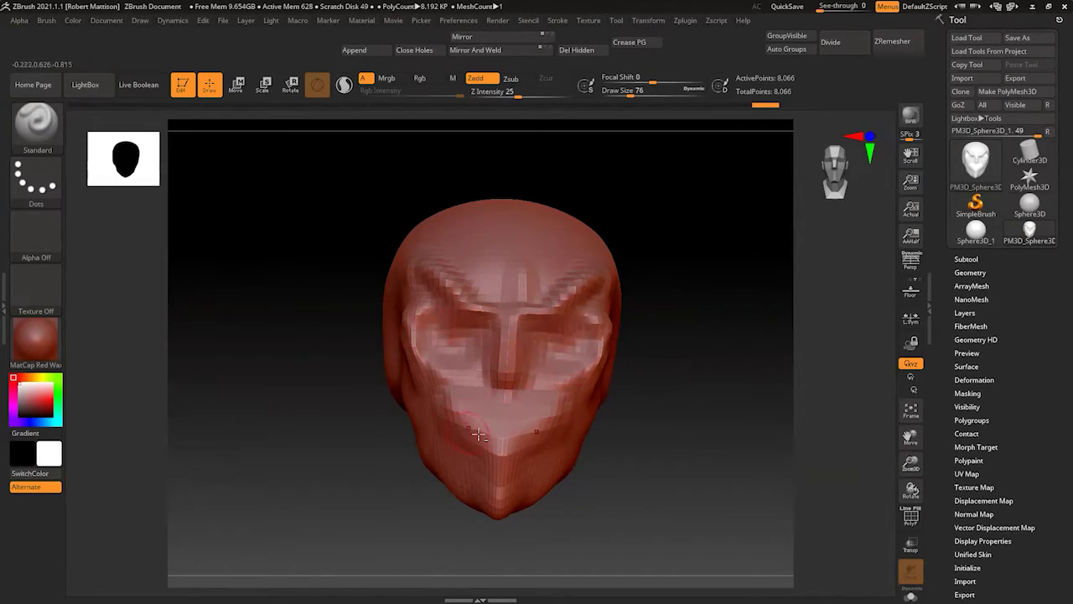
mouse_move(519, 432)
left_mouse_down()
mouse_move(559, 422)
mouse_move(434, 426)
mouse_move(503, 408)
mouse_move(553, 409)
left_mouse_up()
left_click_drag(659, 435, 677, 446)
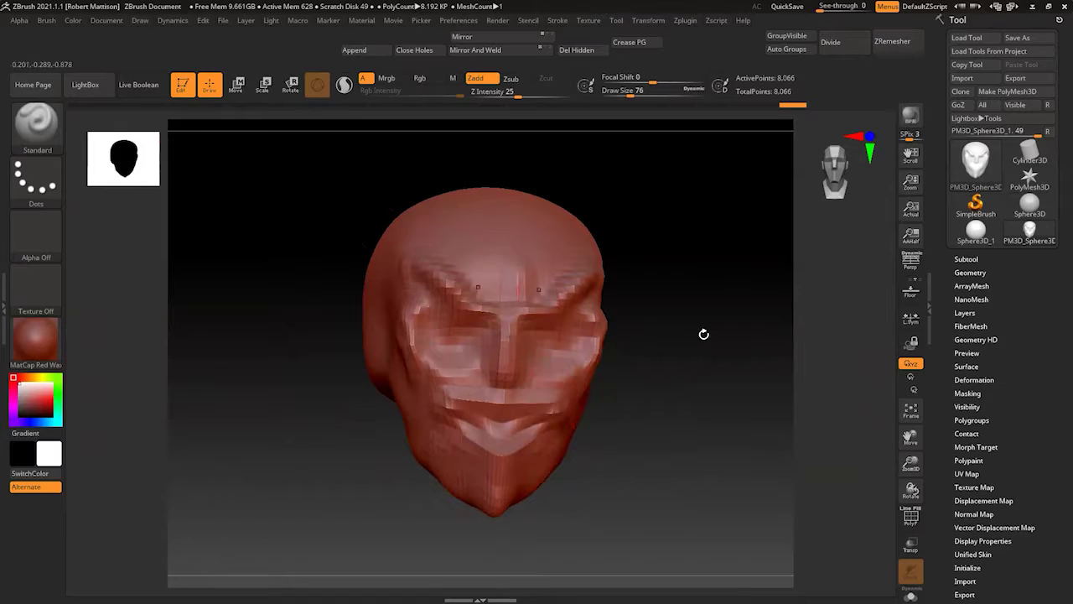
- Append Sphere3D_1 as a new subtool and make it the active subtool
left_click(967, 259)
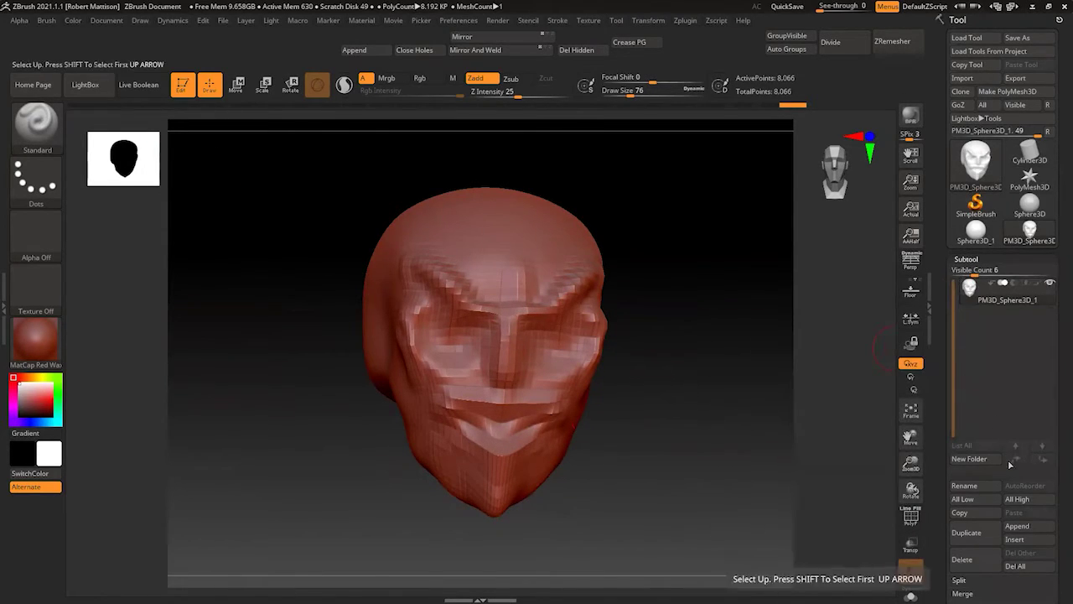
left_click(1018, 526)
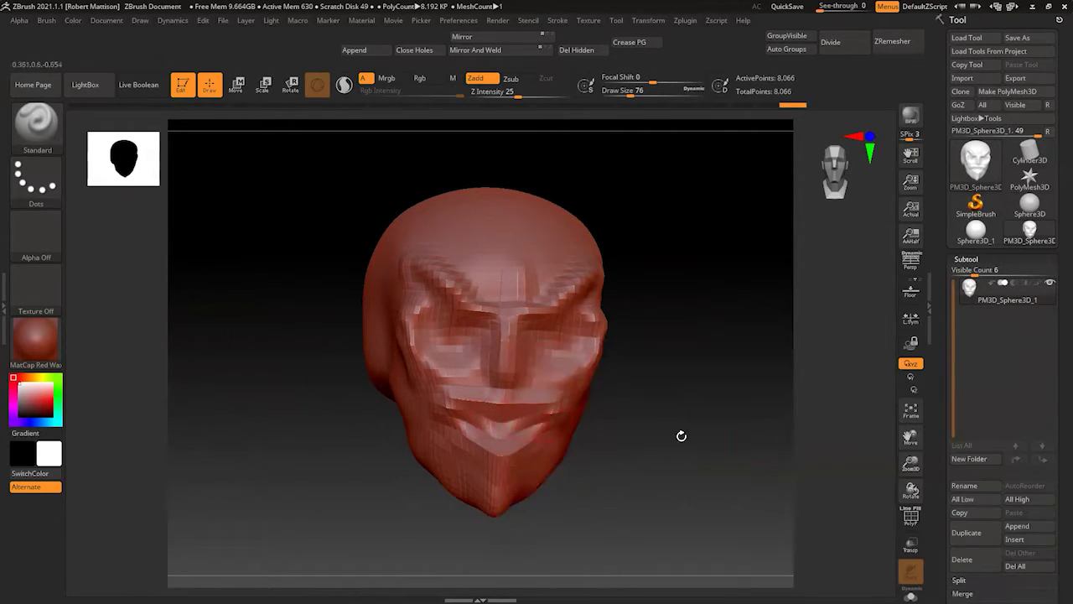
left_click(1017, 526)
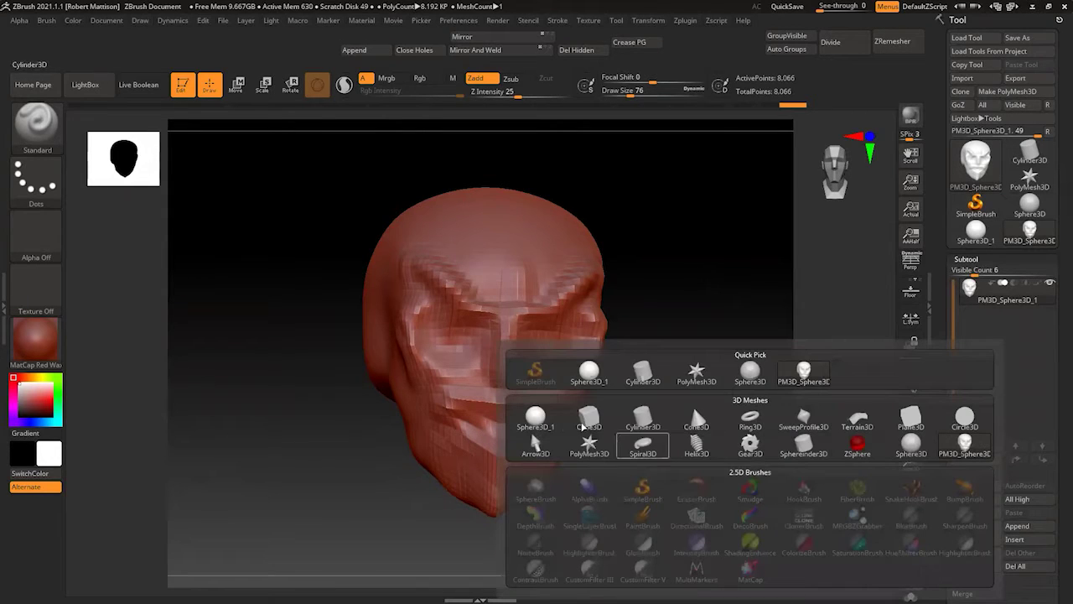
left_click(534, 416)
left_click(1006, 325)
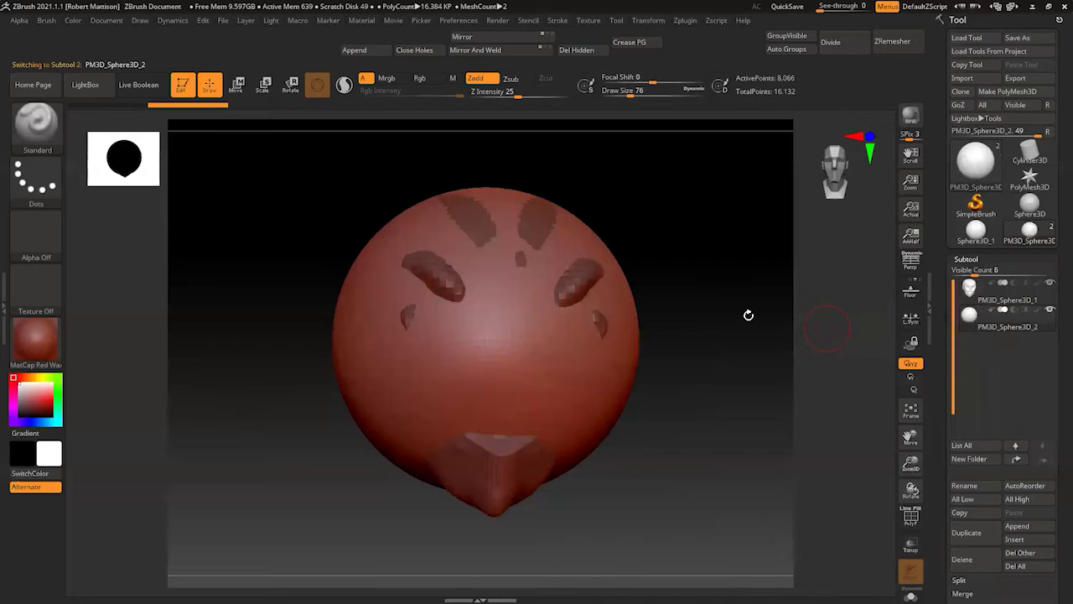
- Scale the appended sphere down uniformly to about 0.58 and move it forward along Z in front of the face
left_click_drag(702, 313, 681, 303)
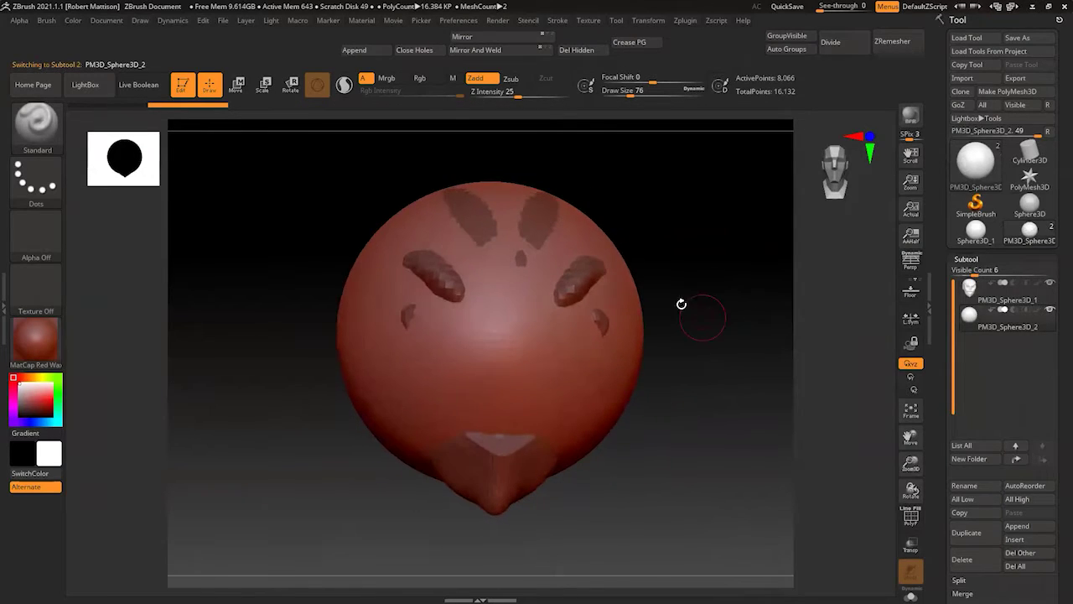
left_click(238, 85)
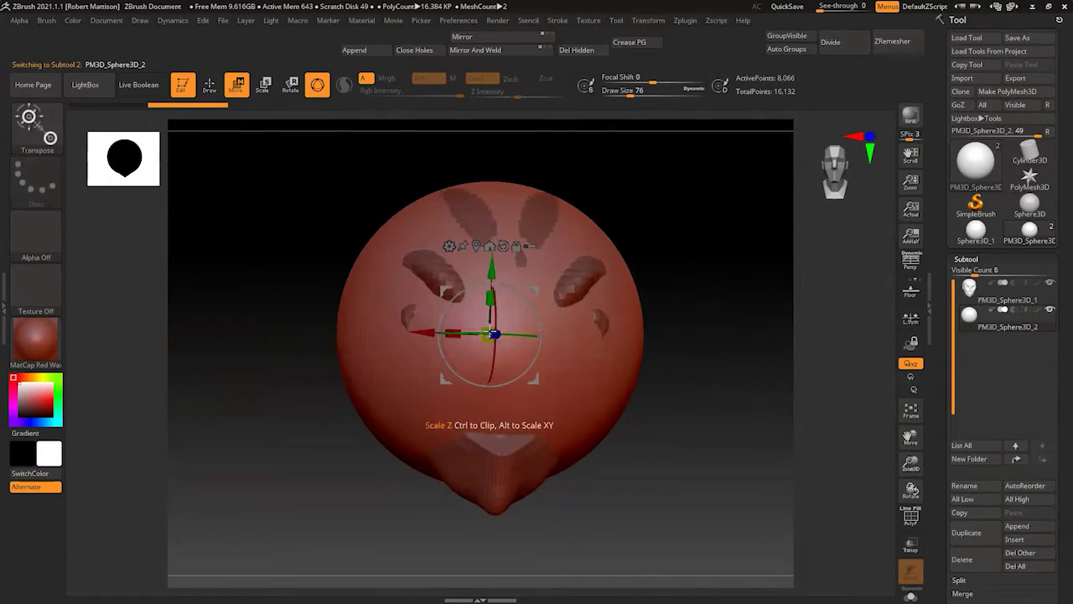
left_click_drag(492, 335, 533, 362)
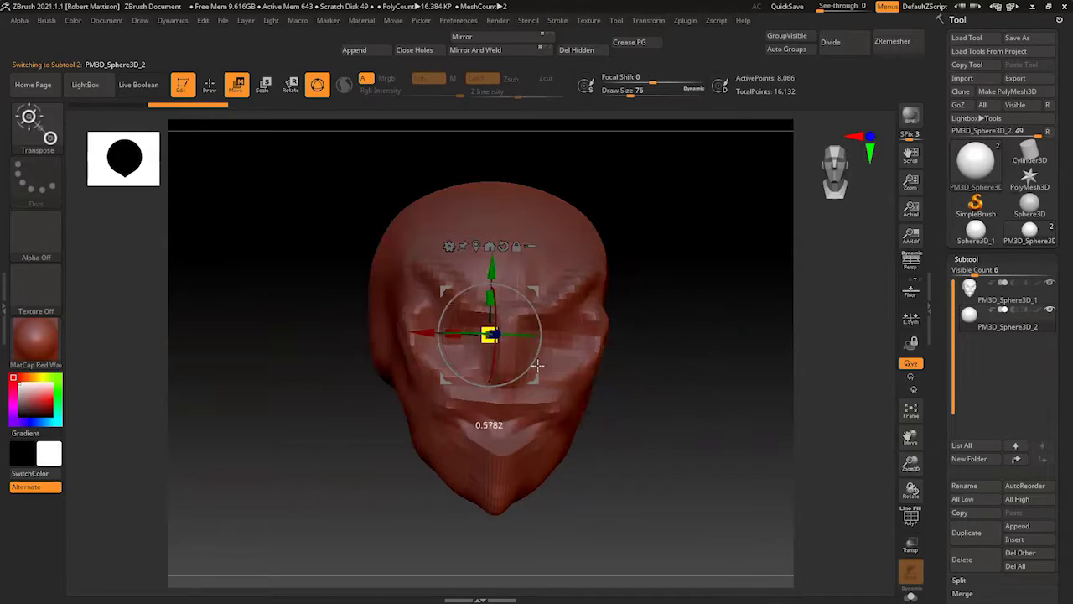
left_click_drag(663, 395, 608, 397, "shift")
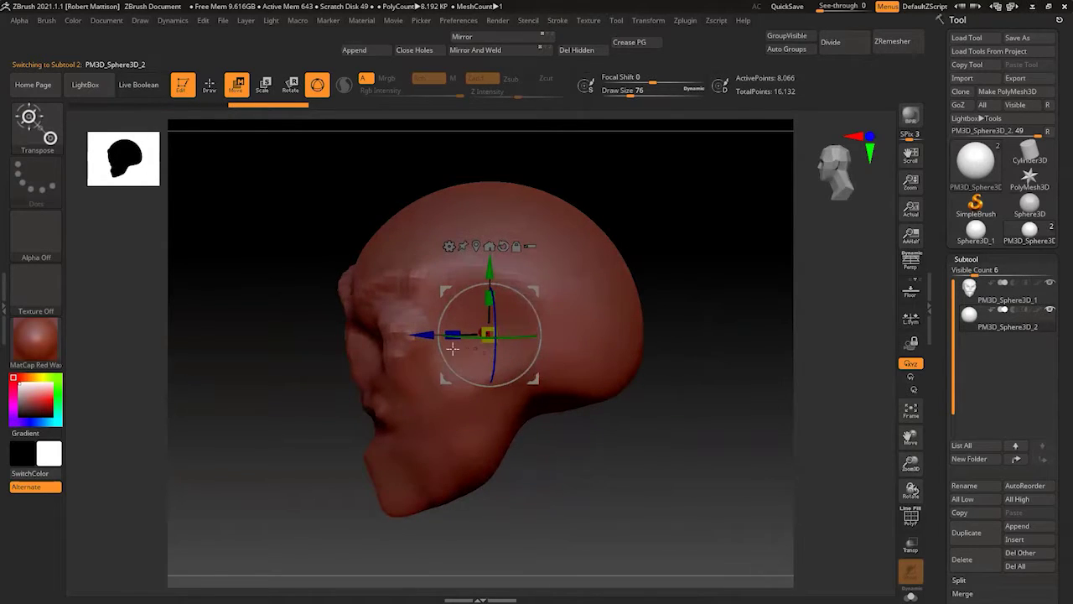
left_click_drag(424, 335, 324, 335)
left_click_drag(552, 453, 603, 428)
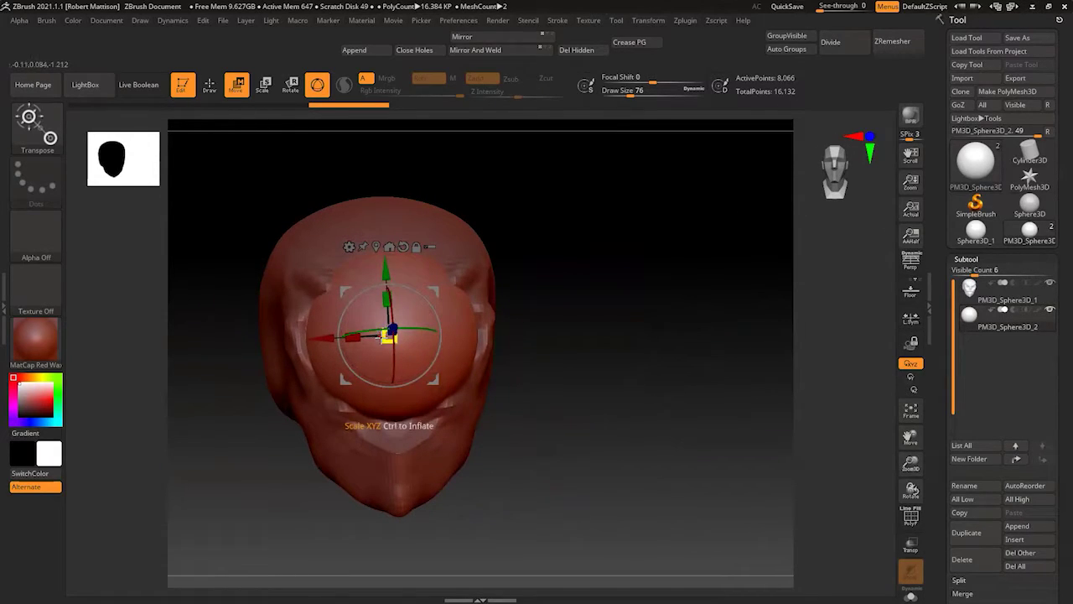
- Shrink the sphere to eyeball size and move it forward and sideways to the head's left eye socket
left_click_drag(389, 335, 424, 309)
left_click_drag(587, 381, 539, 391)
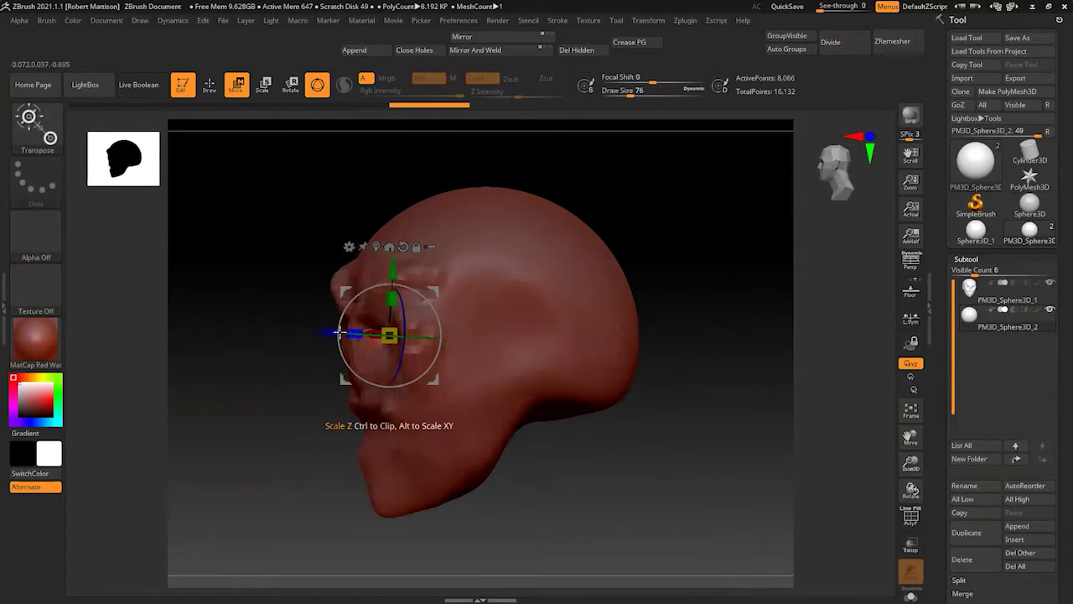
left_click_drag(312, 333, 306, 331)
left_click_drag(545, 462, 602, 465)
left_click_drag(299, 332, 357, 335, "ctrl")
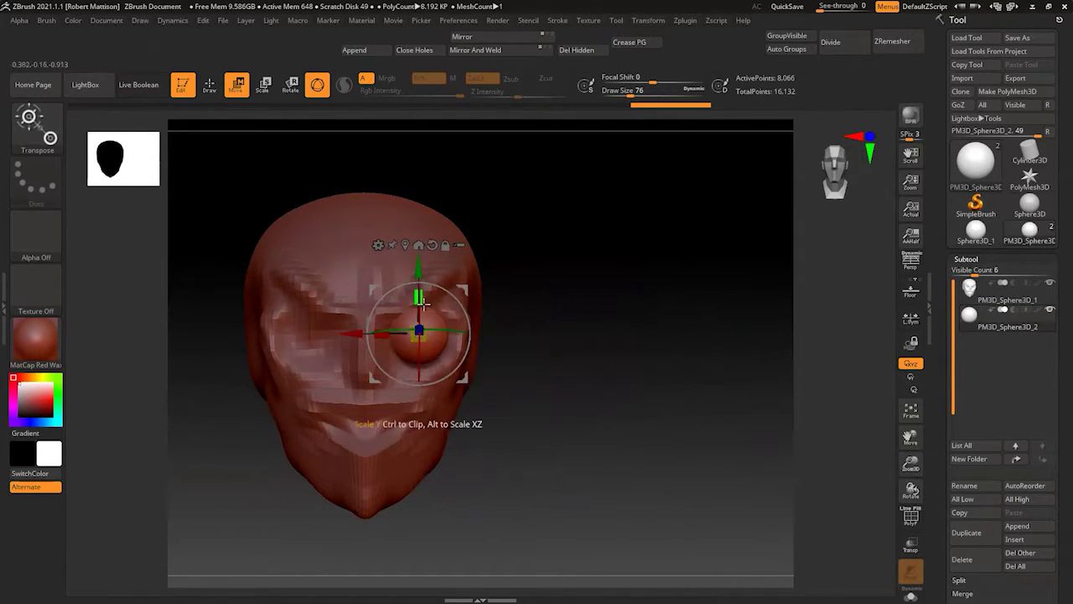
- Adjust the eyeball's height, sideways position and depth to seat it in the left eye socket
left_click_drag(417, 272, 416, 278)
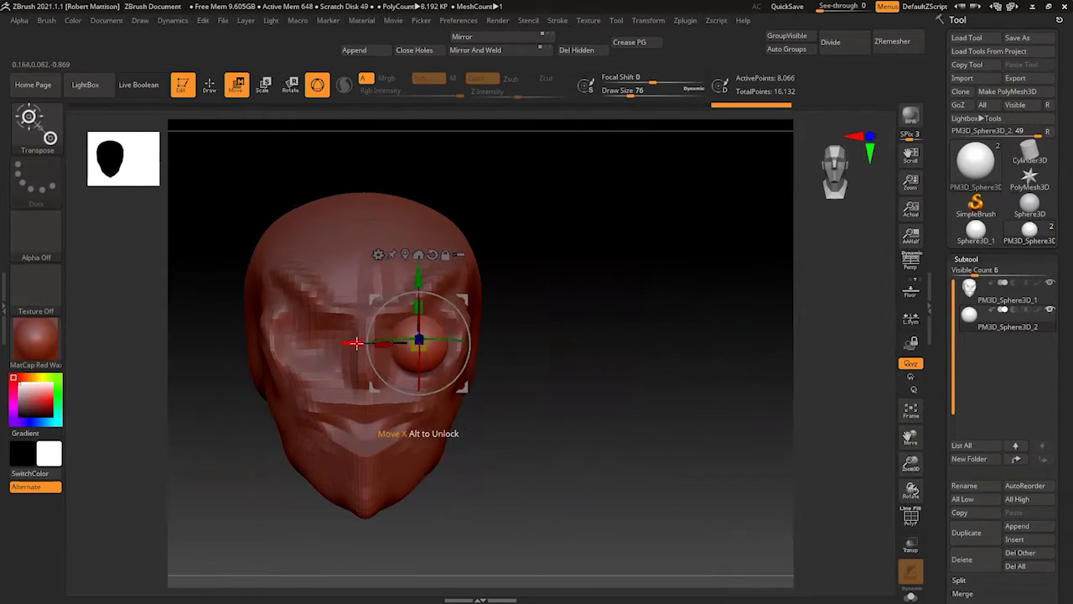
left_click_drag(356, 342, 349, 342)
left_click_drag(574, 400, 517, 407)
left_click_drag(349, 338, 355, 338)
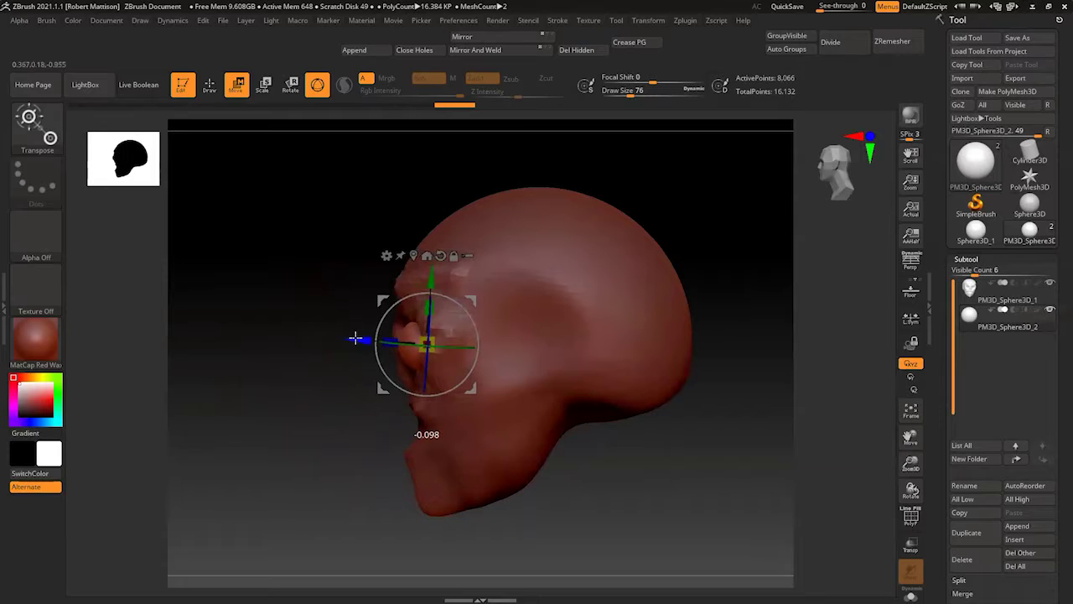
- Mirror and weld the eyeball subtool across the head so that both eye sockets hold an eyeball
left_click_drag(643, 489, 705, 491)
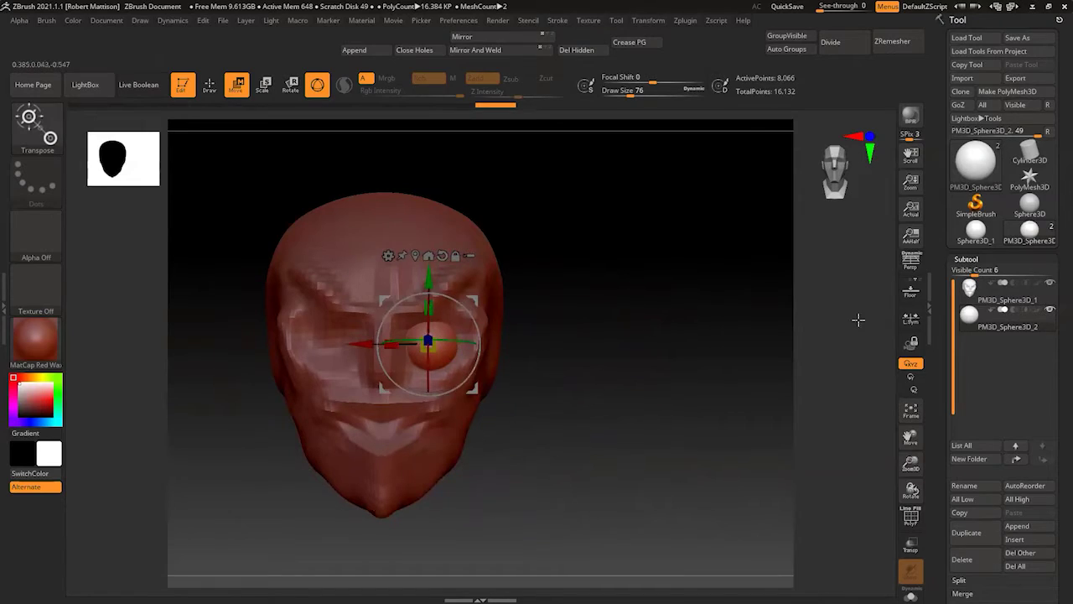
mouse_move(971, 317)
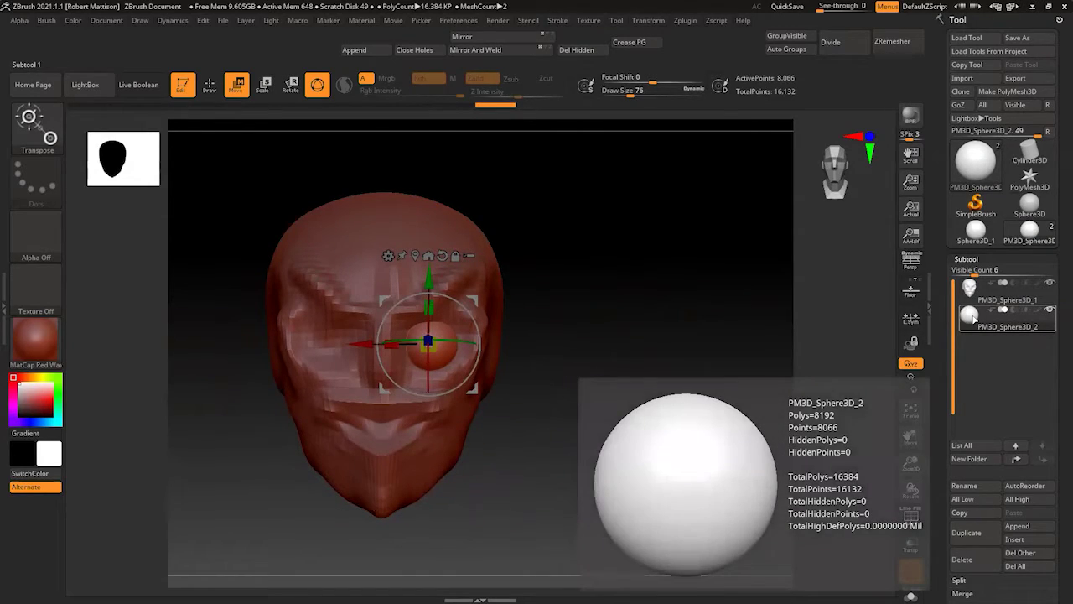
left_click(496, 50)
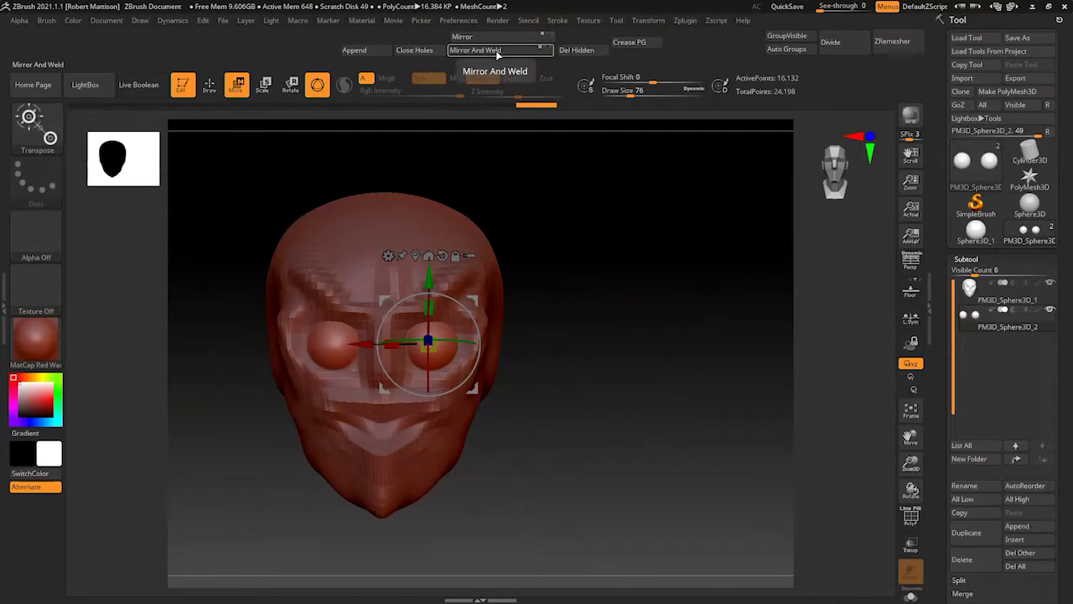
left_click(452, 50)
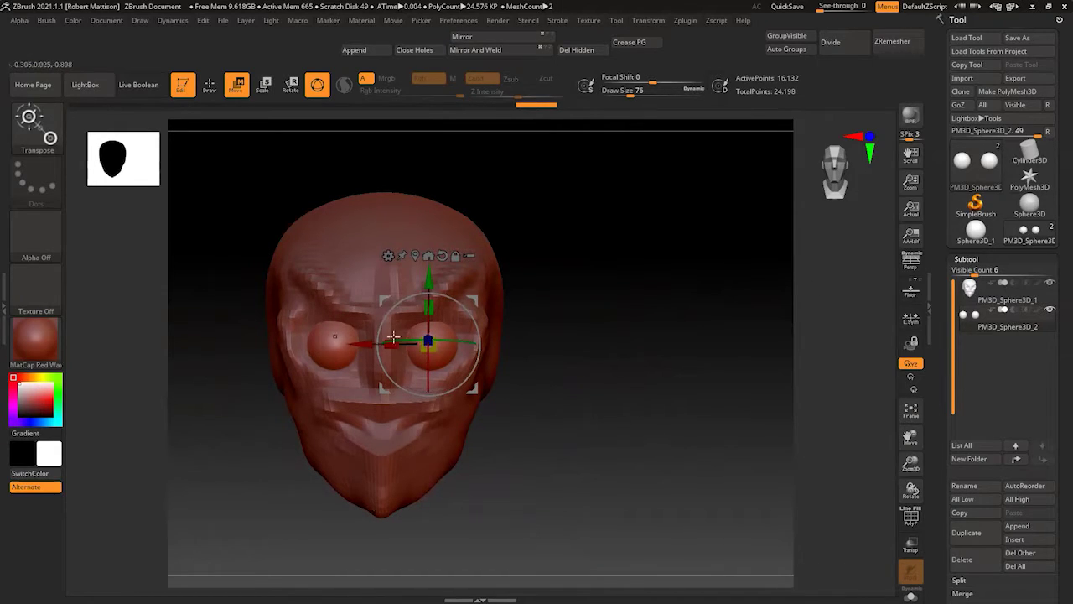
- Stretch the pair of eyeballs along their depth and tilt them about X in the eye sockets
left_click_drag(582, 374, 604, 428)
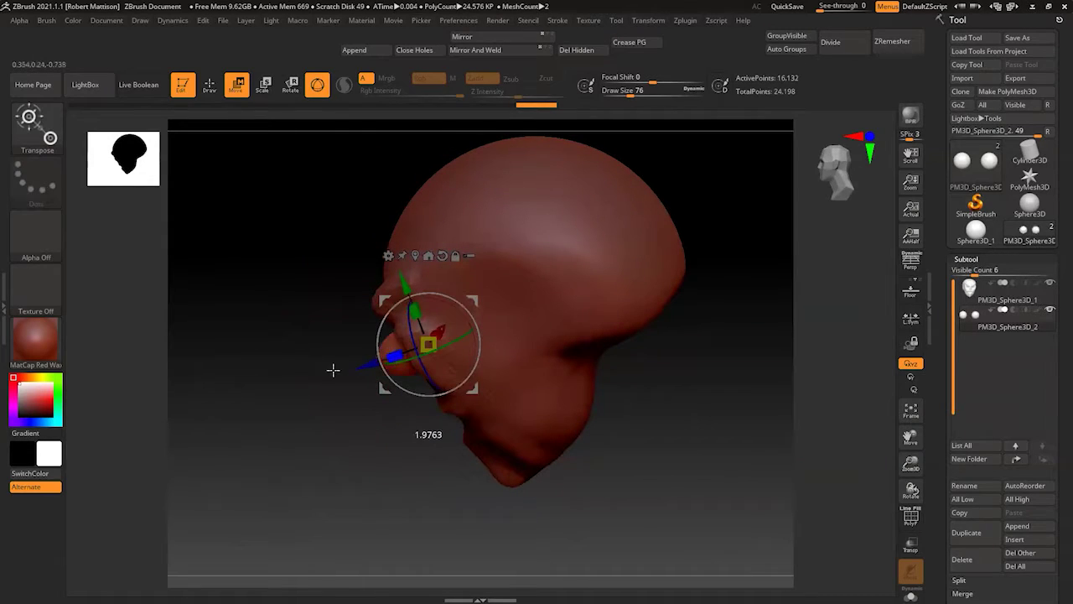
left_click_drag(338, 478, 424, 312)
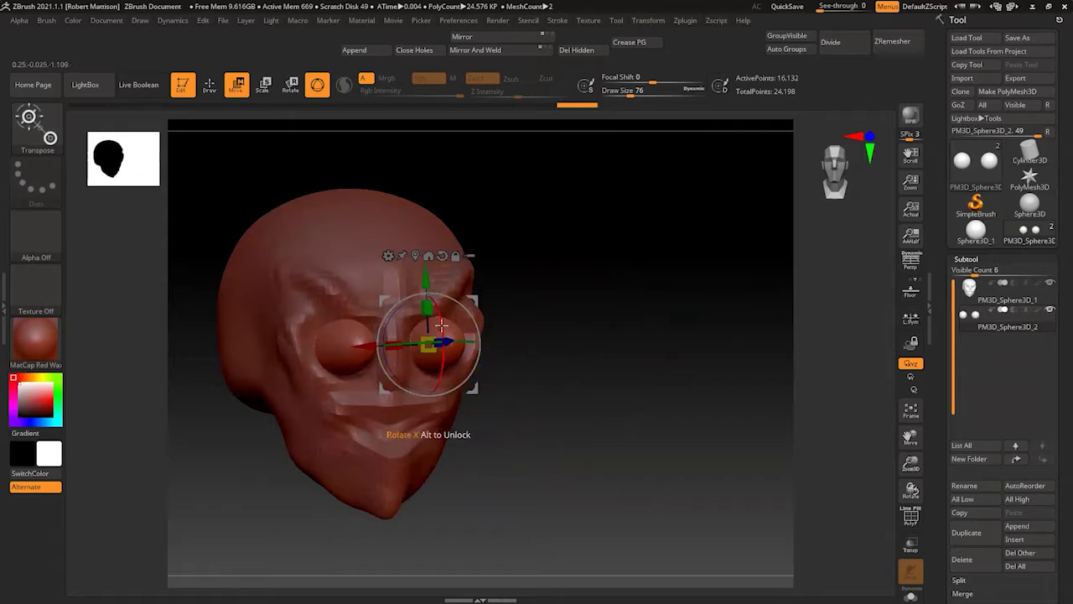
left_click_drag(593, 452, 632, 464)
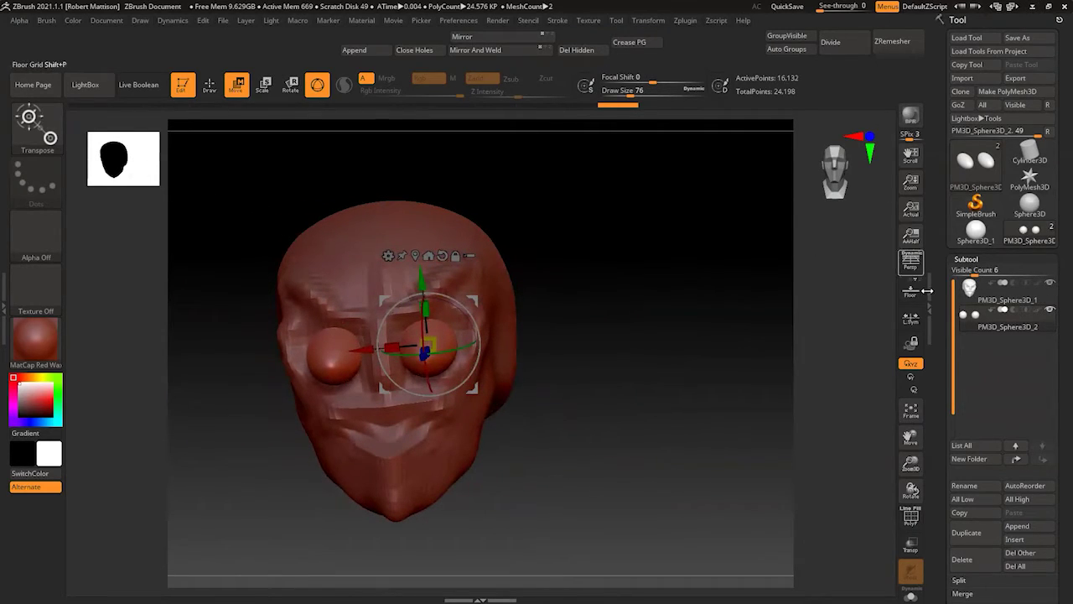
- Append another sphere subtool, undo the last eyeball rotation, and hide the new sphere with the eyeball subtool active again
left_click(1016, 525)
left_click(524, 414)
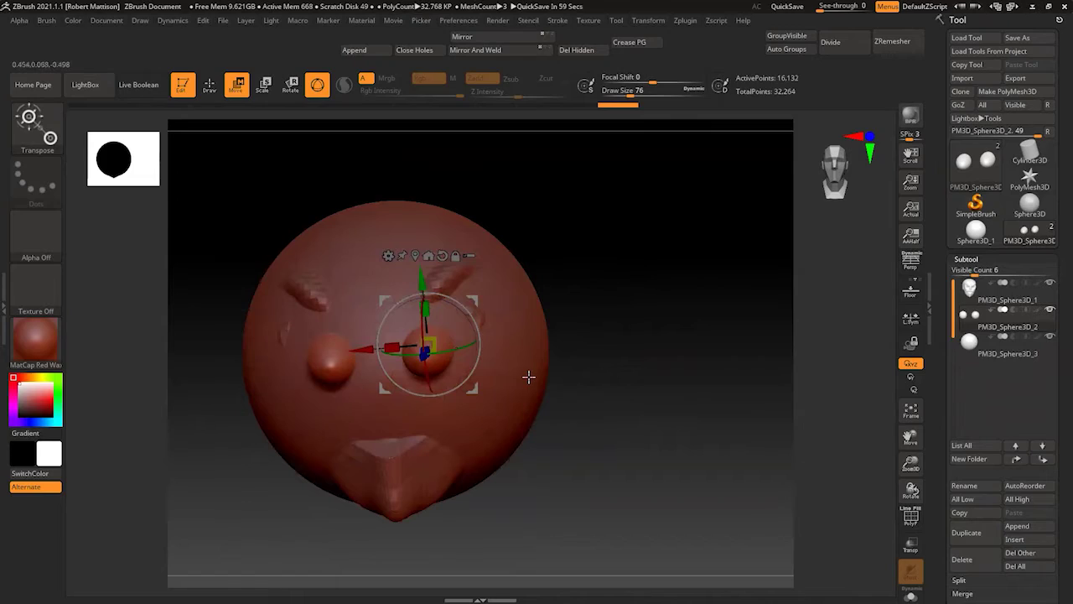
key("ctrl+z")
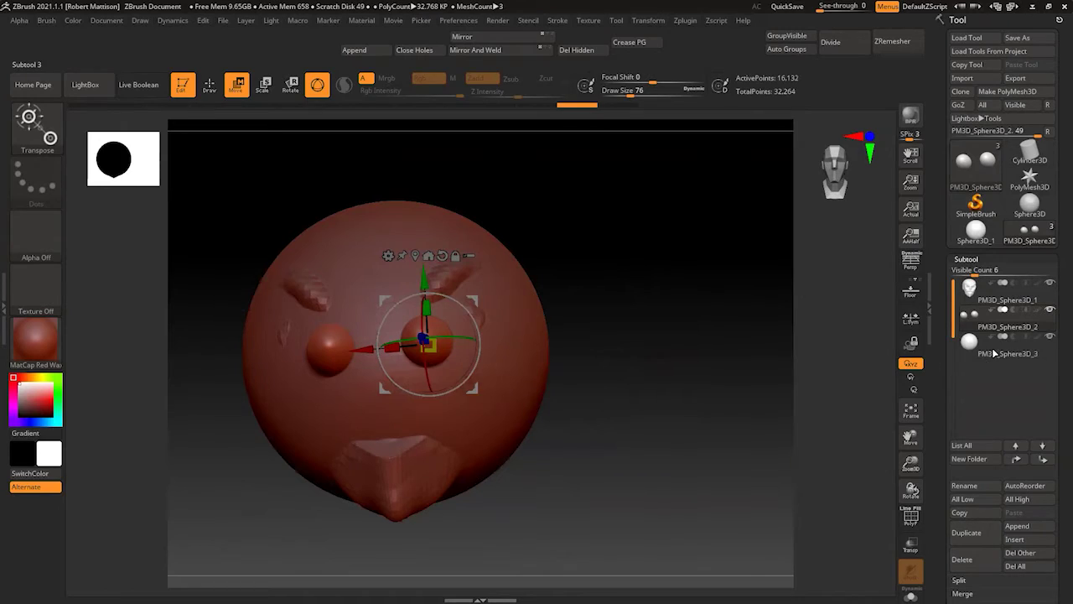
left_click(994, 348)
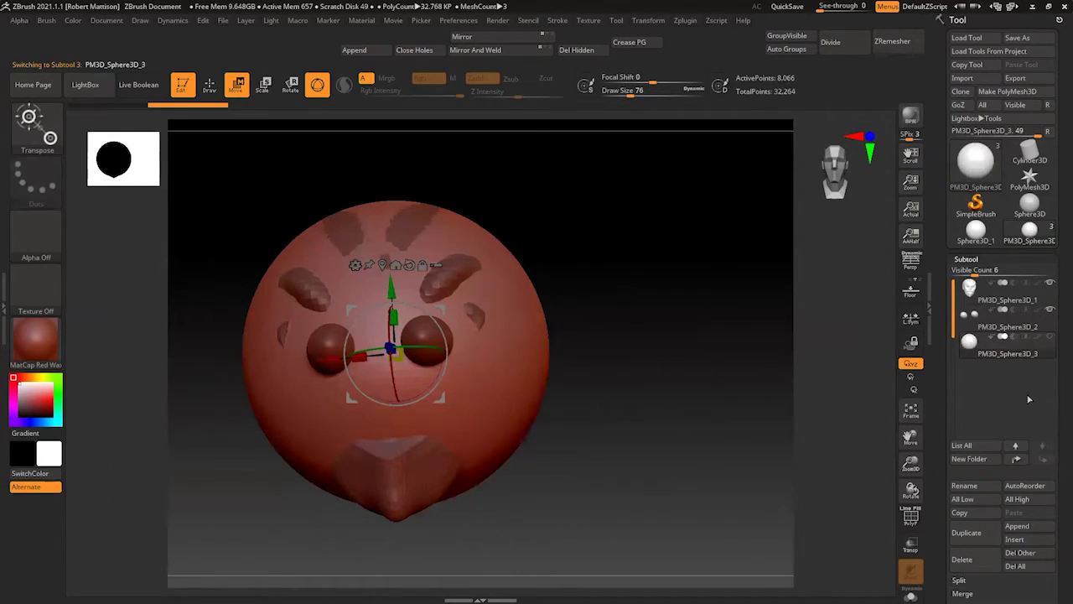
left_click(972, 320)
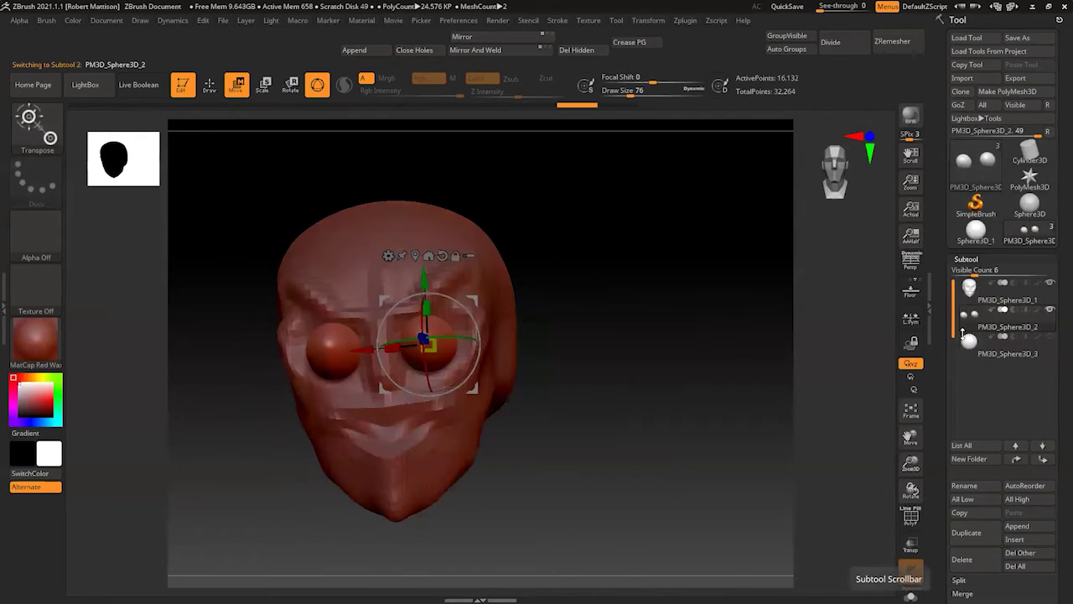
- Append Cube3D as a new subtool and make it the active subtool
left_click(1017, 526)
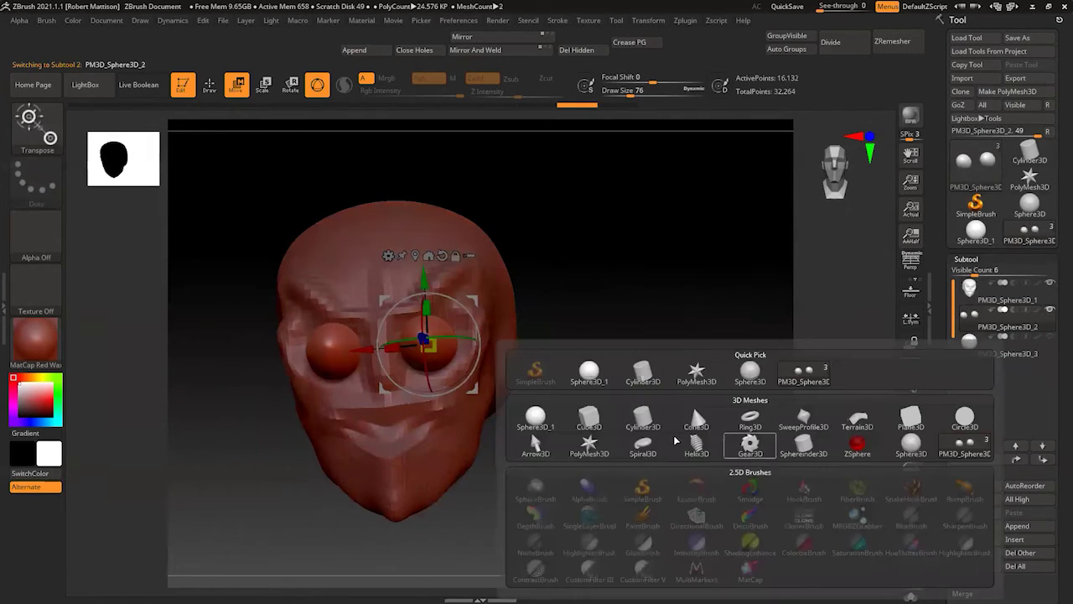
left_click(590, 417)
left_click_drag(684, 390, 479, 368)
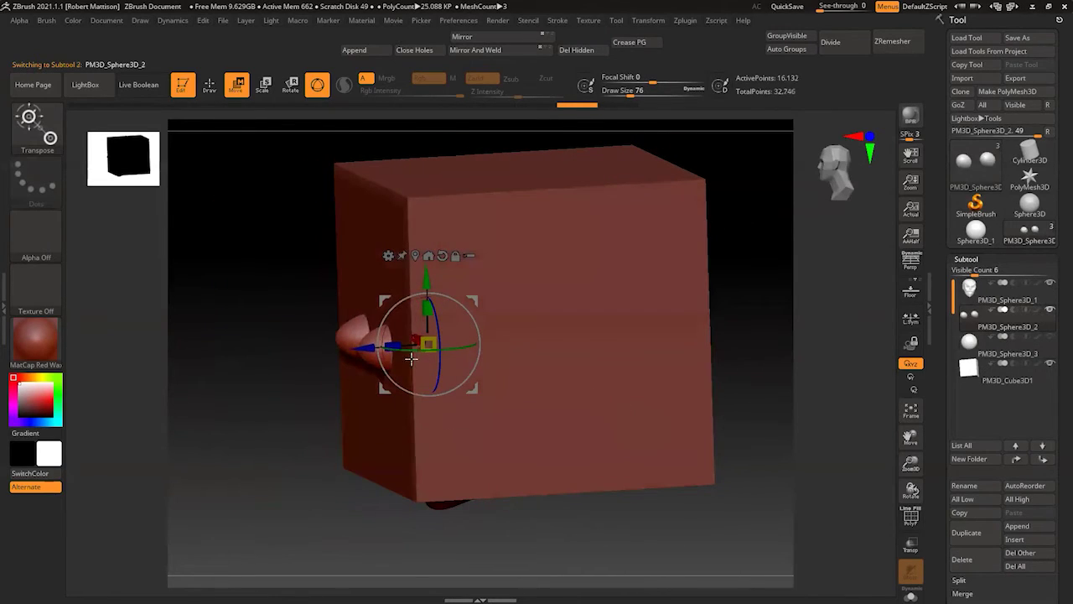
left_click_drag(361, 347, 206, 359)
key("ctrl+z")
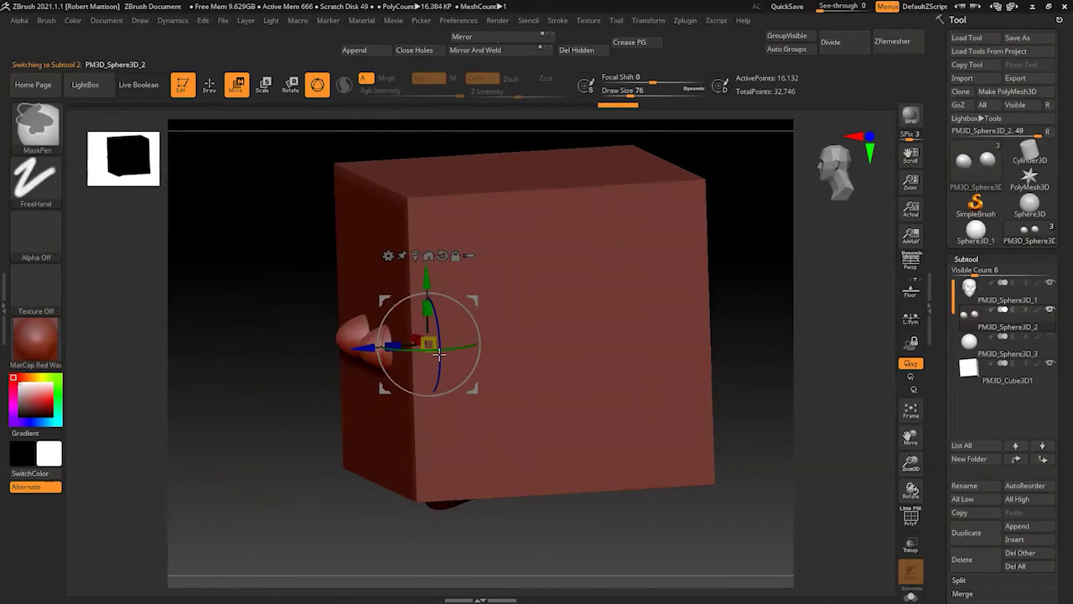
left_click(453, 327, "alt")
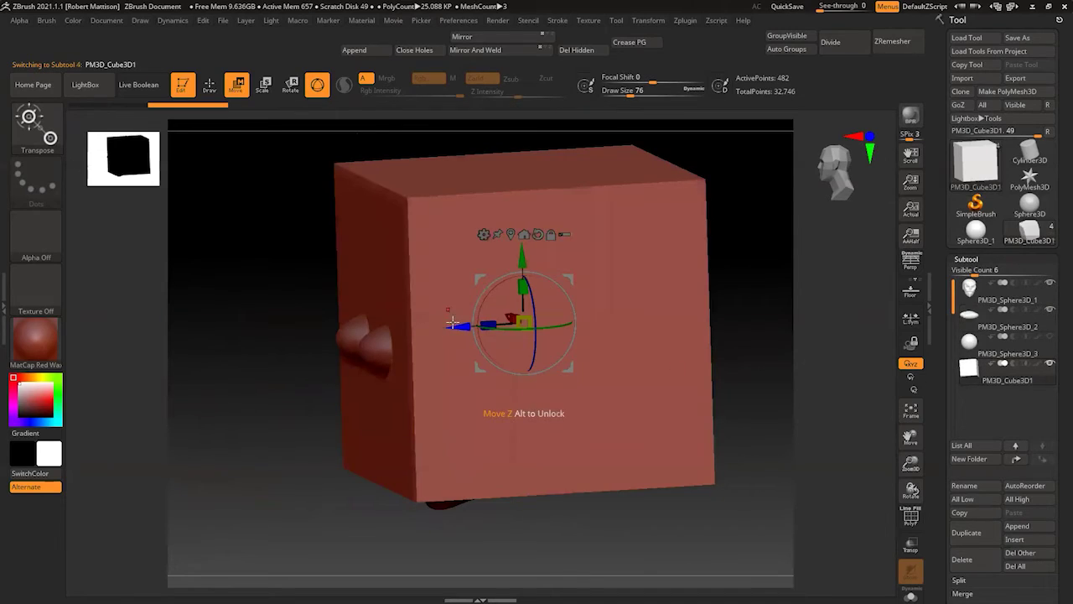
- Move the cube forward along Z, shrink it to a small block between the eyes, and narrow it along X to about 0.514
left_click_drag(460, 327, 317, 368)
left_click_drag(381, 461, 423, 416)
left_click_drag(312, 339, 310, 336)
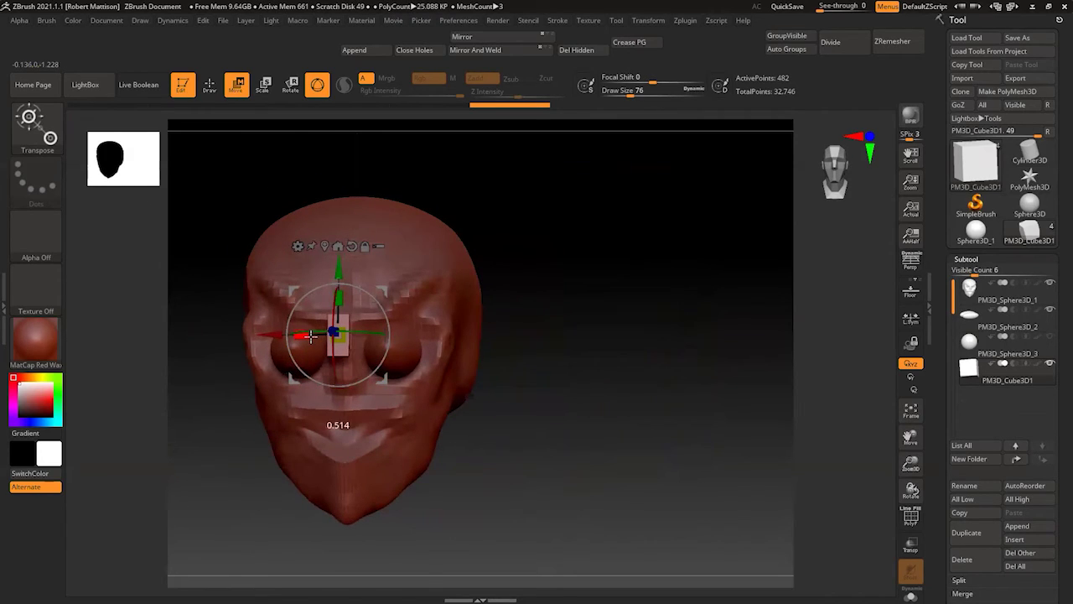
- Lower the small block to the mouth area, adjust its depth at the face surface, and stretch it vertically along Y
left_click_drag(389, 293, 408, 389)
left_click_drag(592, 419, 431, 425)
left_click_drag(300, 422, 358, 431)
left_click_drag(420, 369, 422, 352)
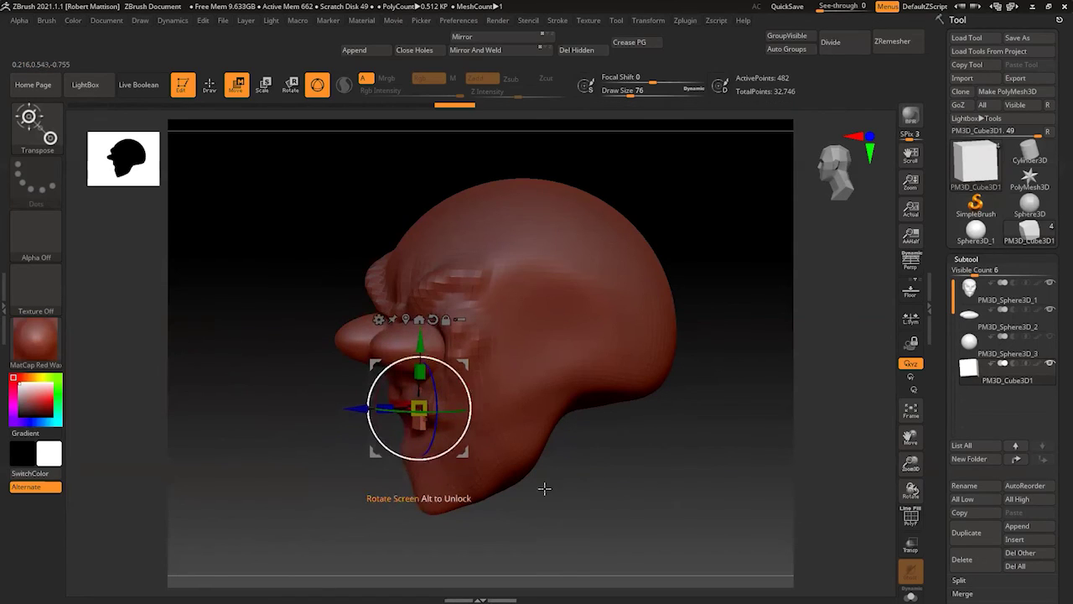